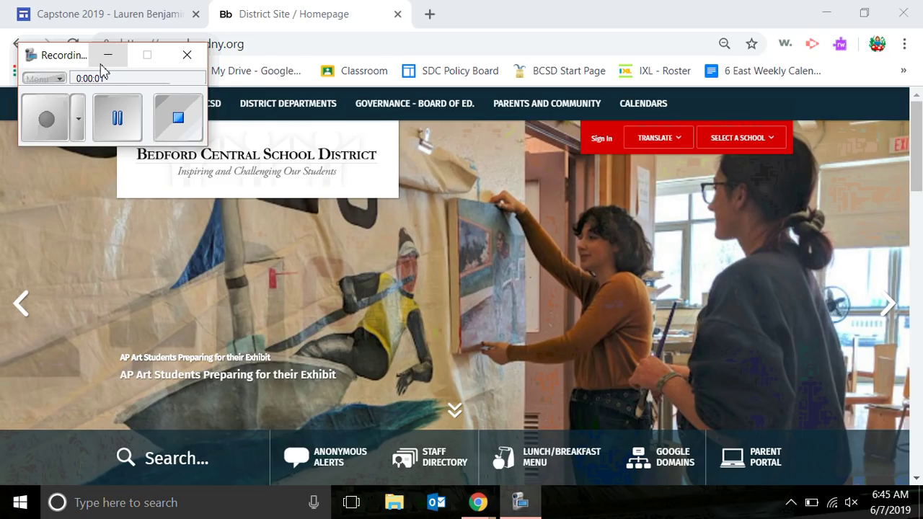
Step: Open sites.google.com in the browser
click(107, 63)
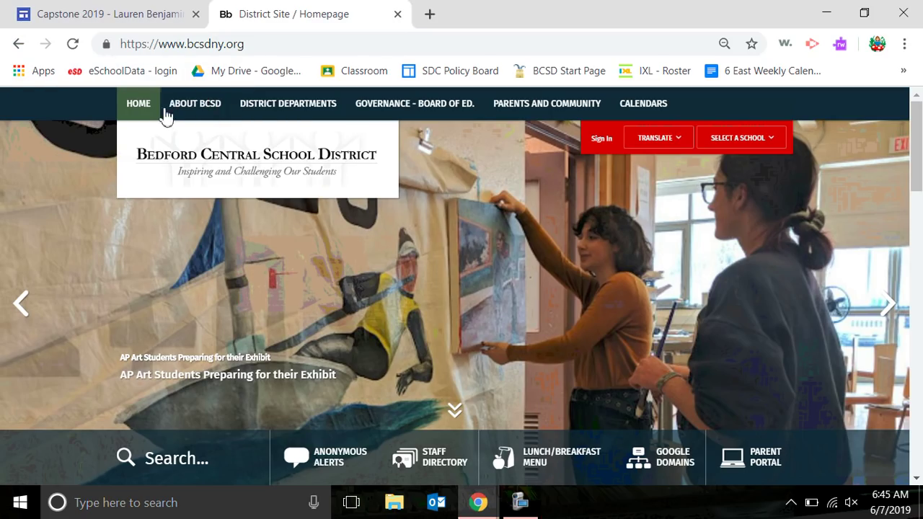
click(257, 44)
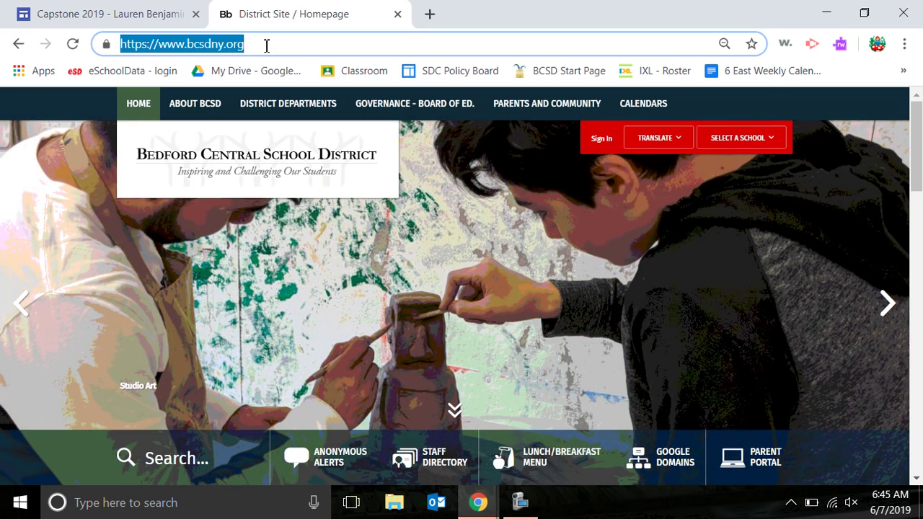
text(sites.go)
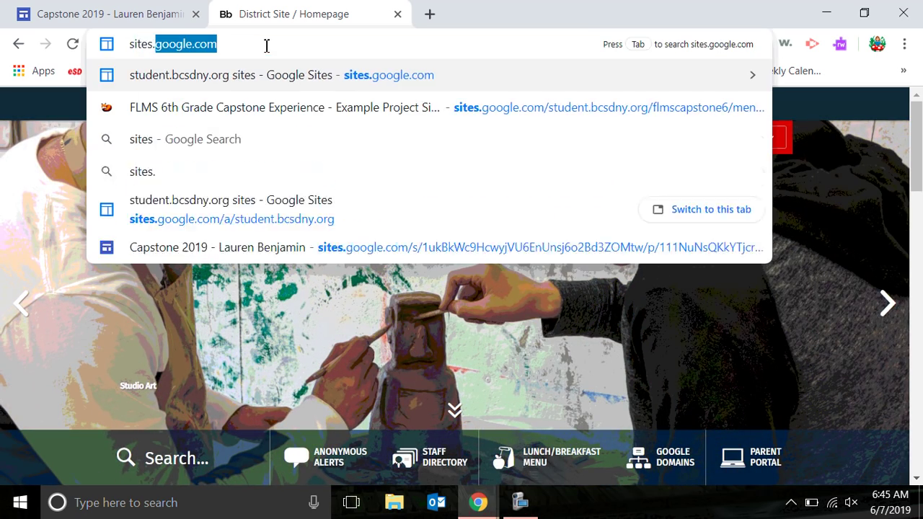
text(ogle.com)
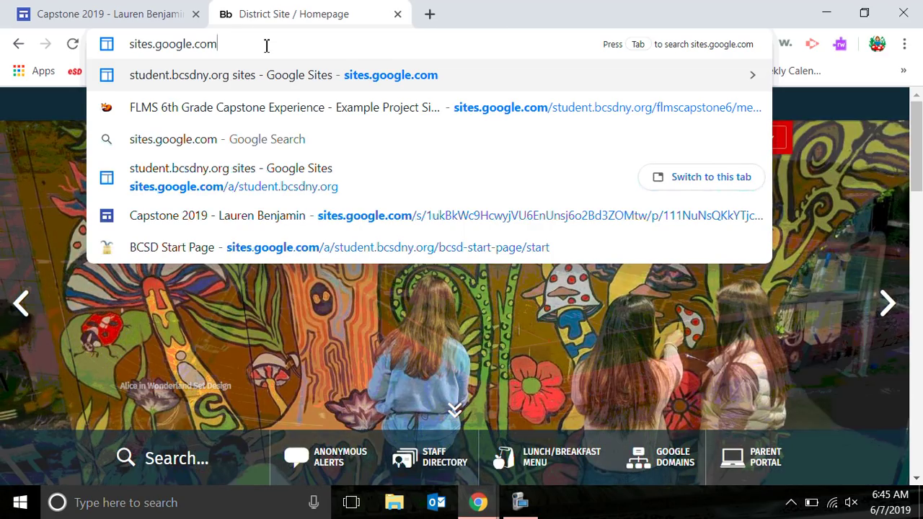
key(Return)
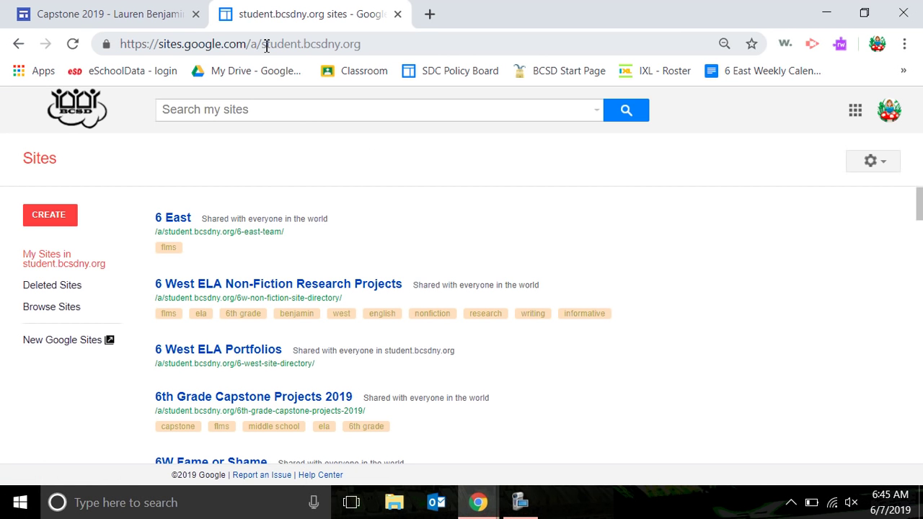
Step: Create a new site in new Google Sites and name it "Capstone 2019 - " followed by the author's full name
click(51, 218)
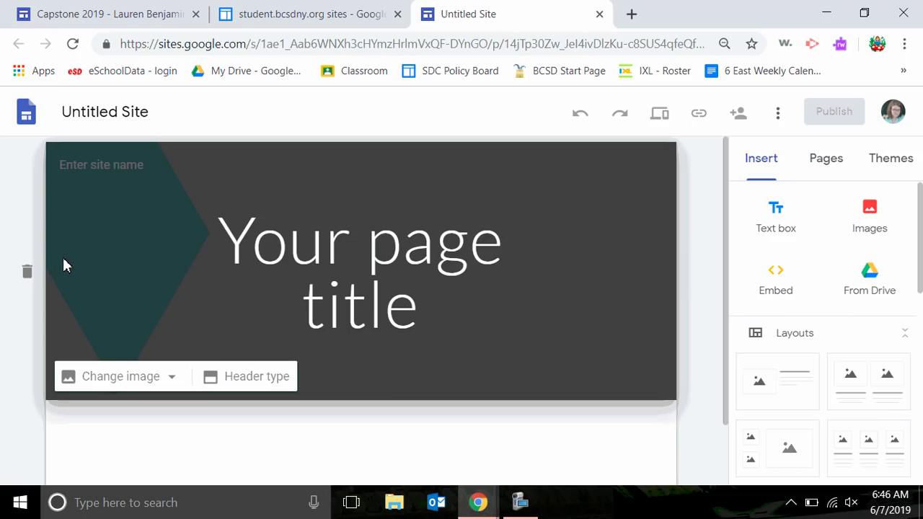
click(128, 108)
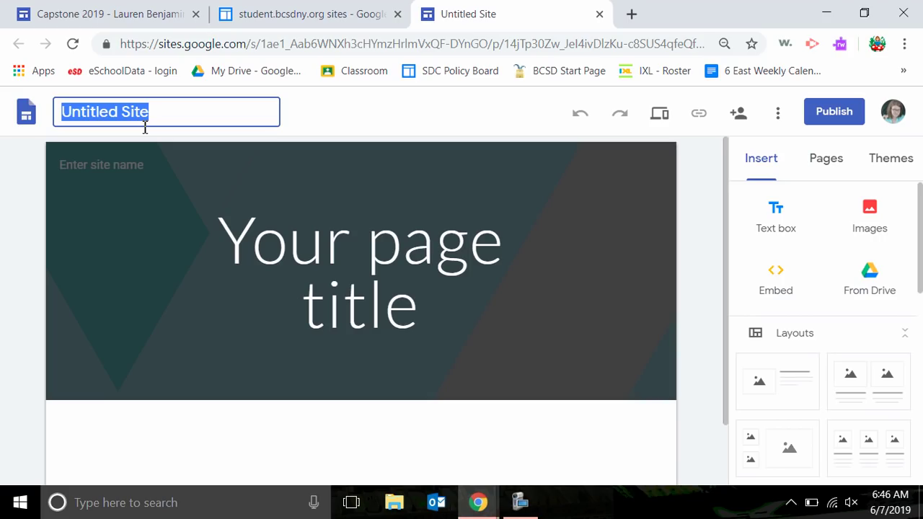
text(Capstone 2019 - Lauren)
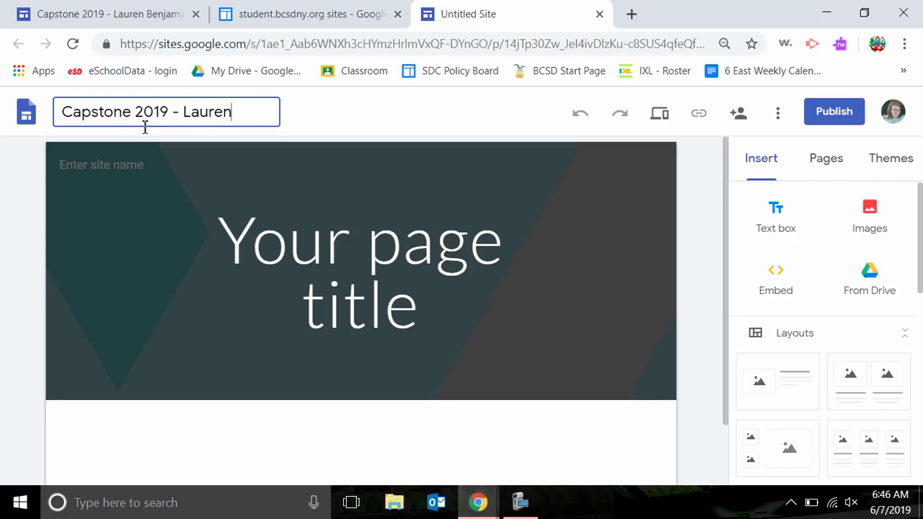
text(jamin)
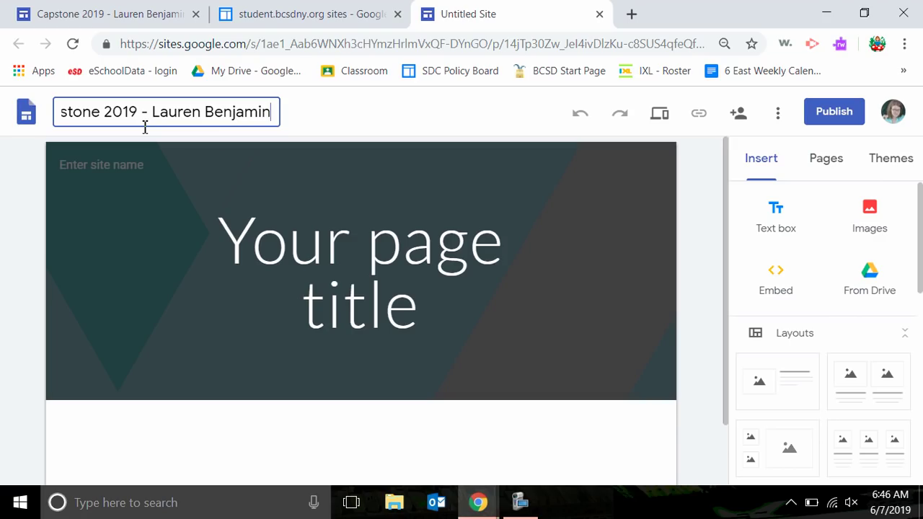
click(324, 267)
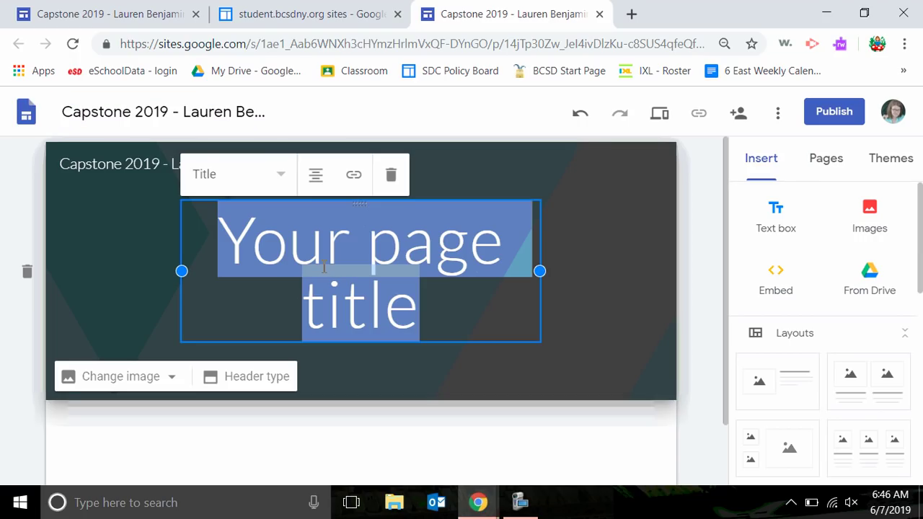
Step: Switch to the existing History of Education site and change its header image to the typewriter keys picture from the gallery
click(130, 21)
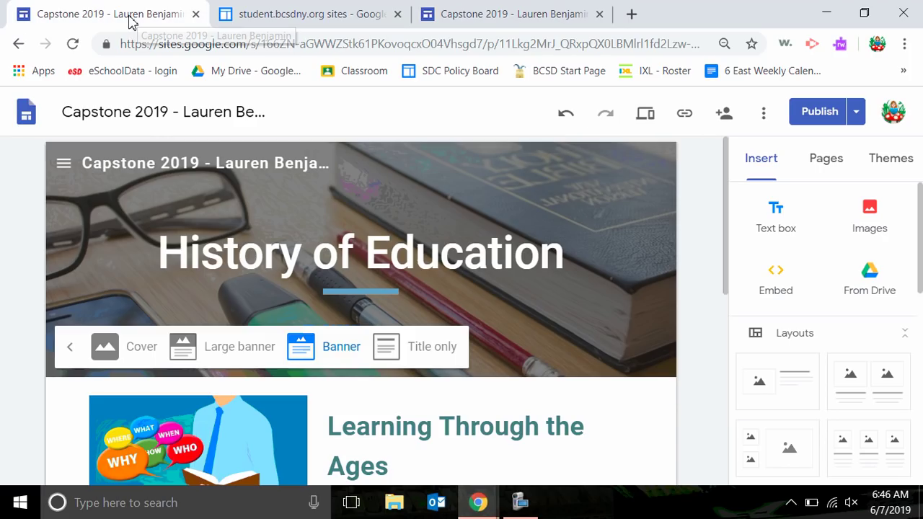
click(387, 255)
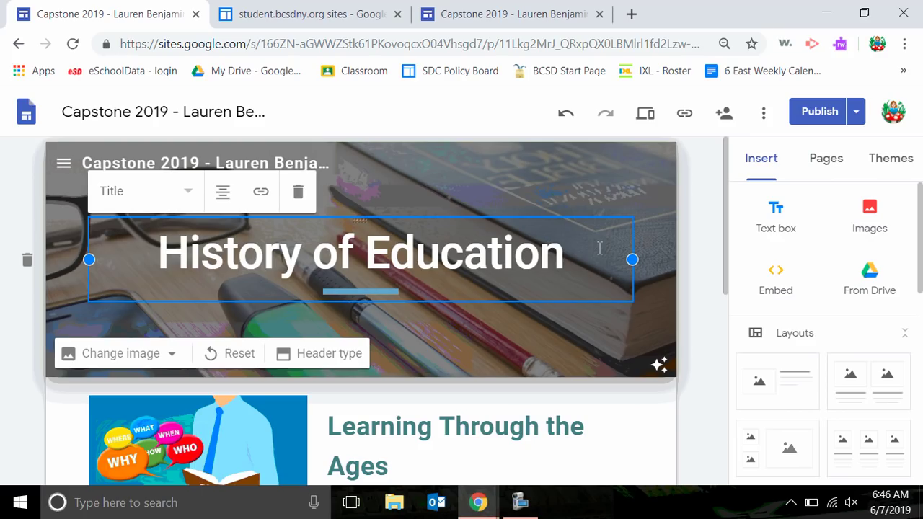
click(122, 355)
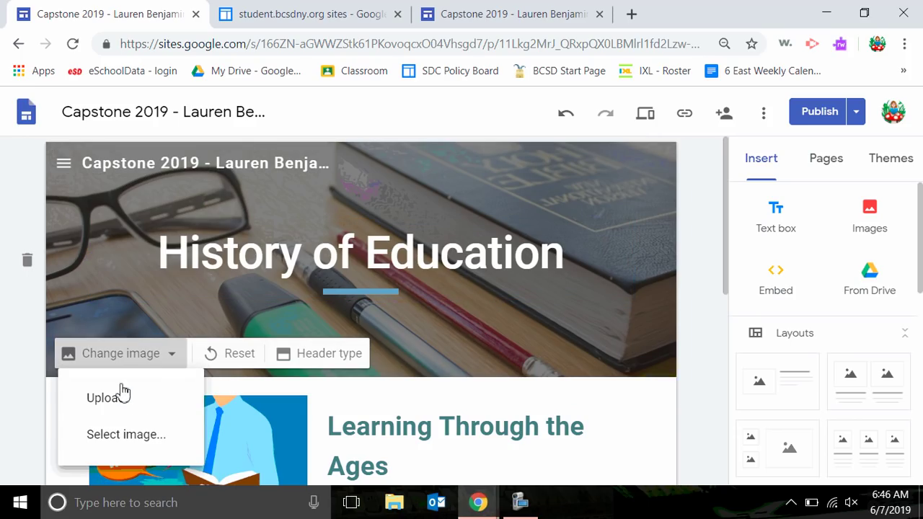
click(125, 437)
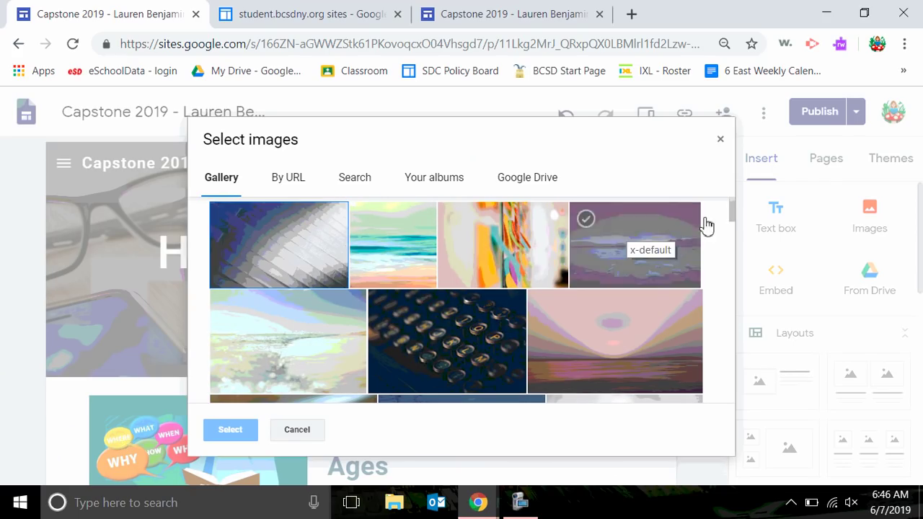
mouse_move(733, 219)
mouse_down()
mouse_move(731, 247)
mouse_move(731, 220)
mouse_up()
click(469, 286)
click(231, 432)
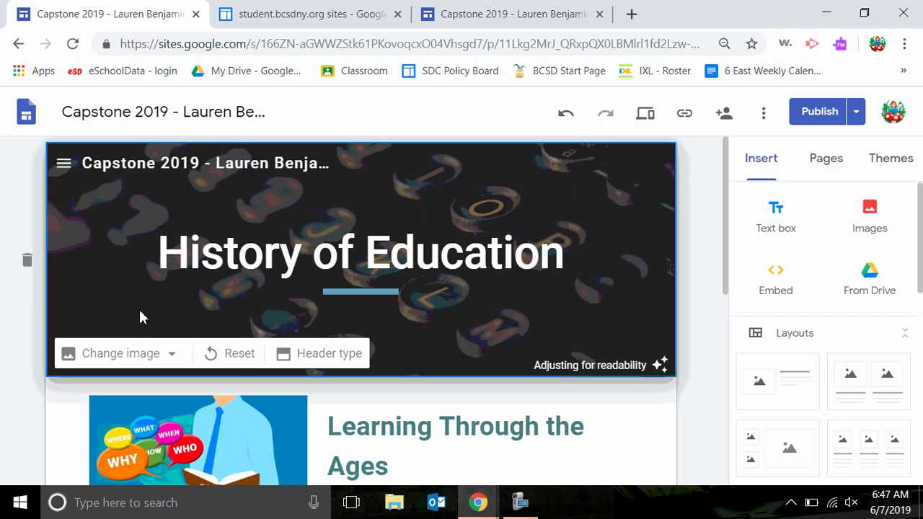
Step: Try the Large banner and Title only header types on the History of Education page, and set the header back to Banner
click(311, 354)
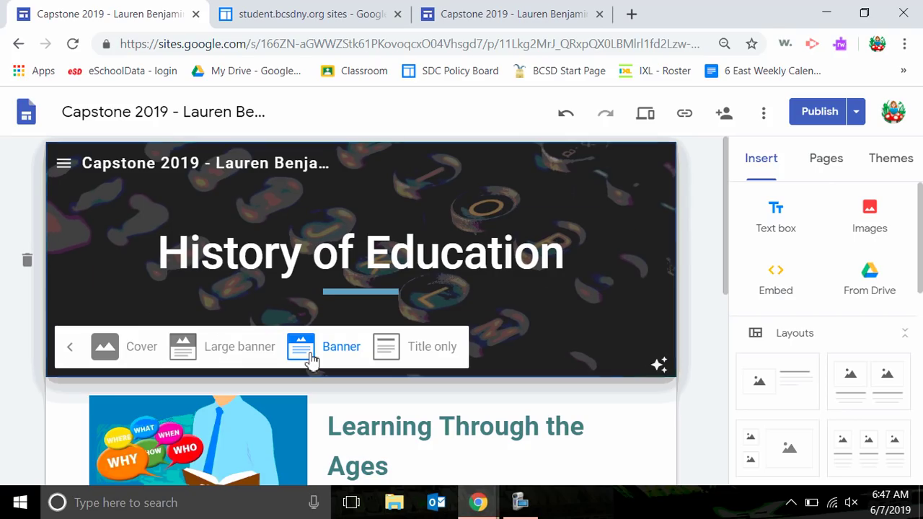
click(247, 354)
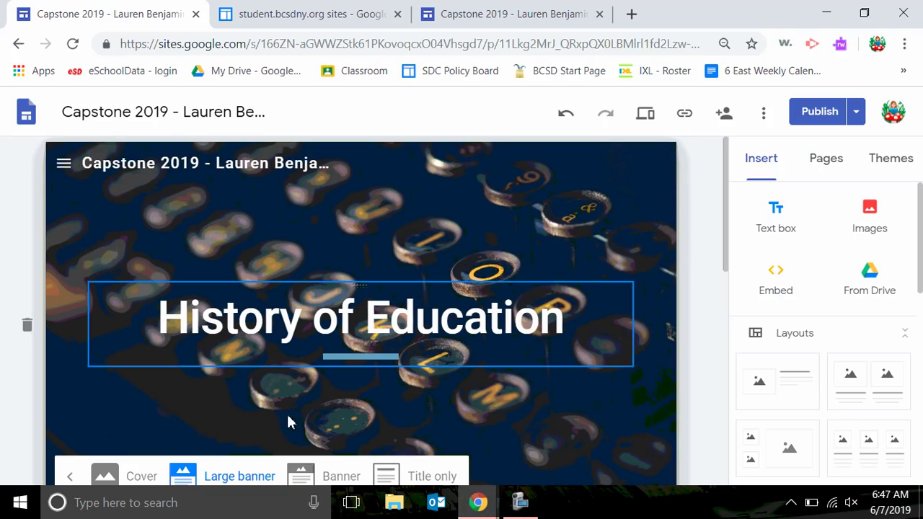
click(325, 475)
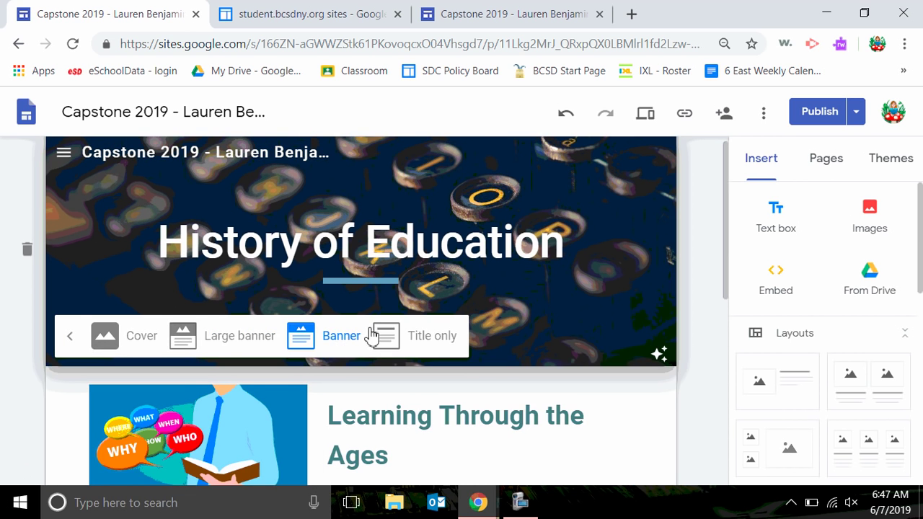
click(403, 338)
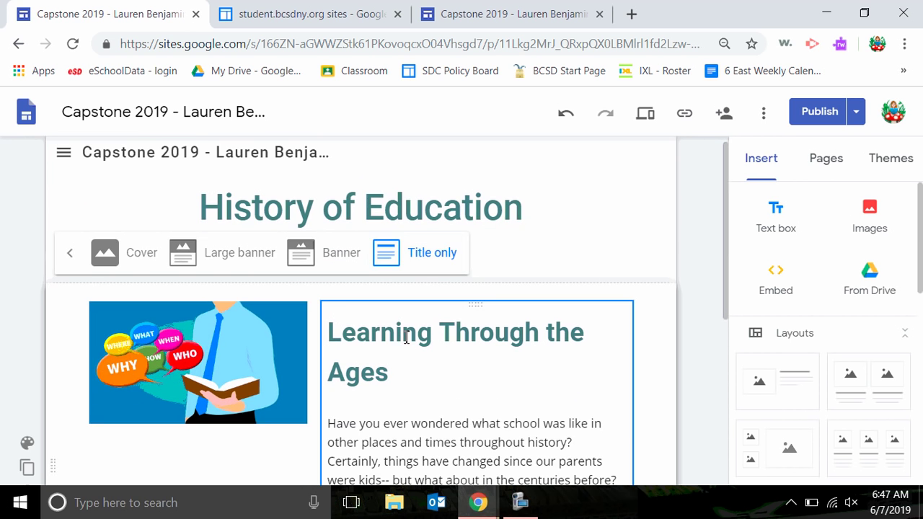
click(321, 259)
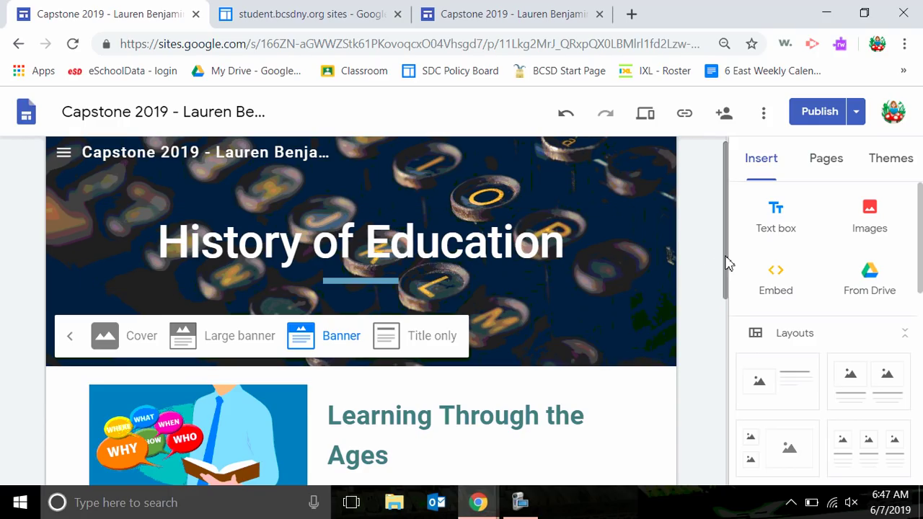
drag(725, 260, 727, 247)
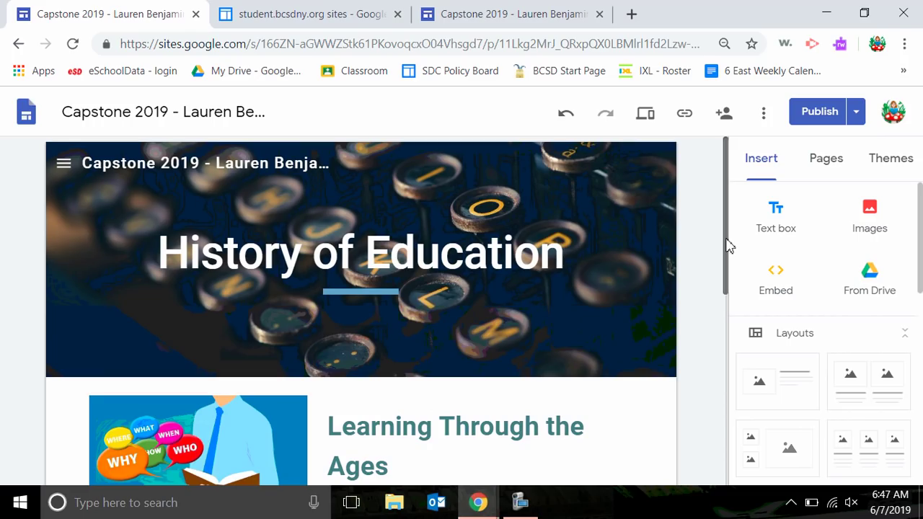
Step: Add the layout with one image beside a heading and text below the "Learning Through the Ages" section
drag(728, 246, 709, 370)
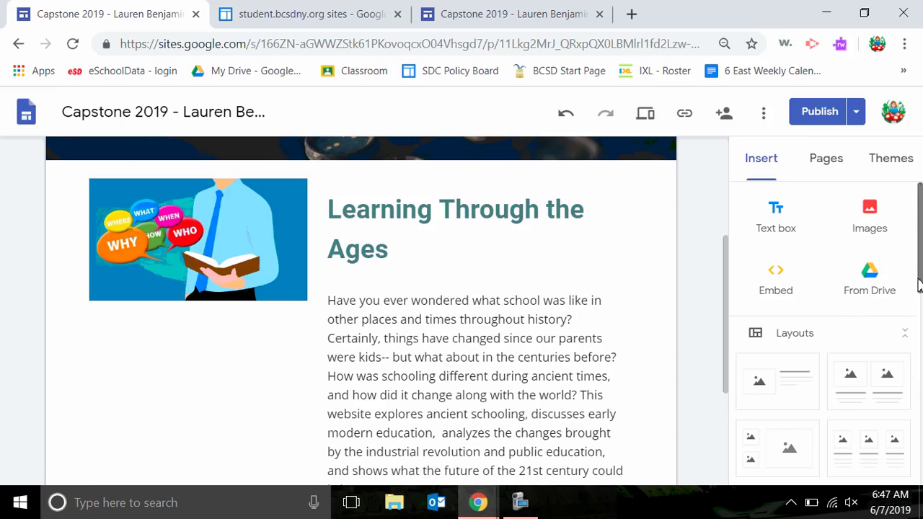
scroll(890, 313, down, 1)
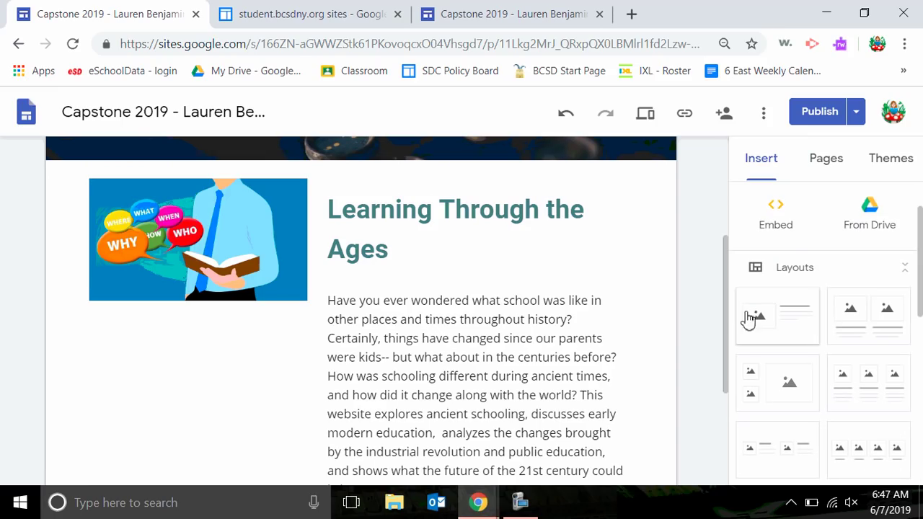
drag(727, 317, 721, 405)
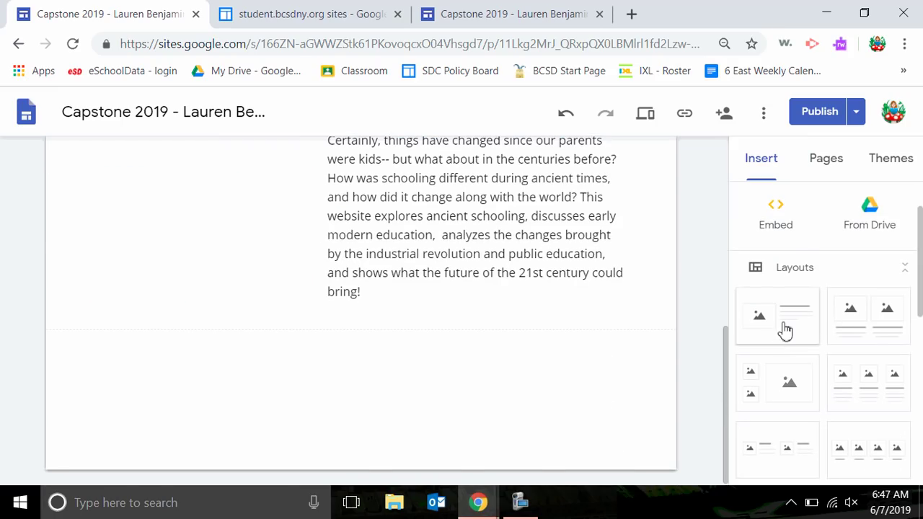
click(783, 333)
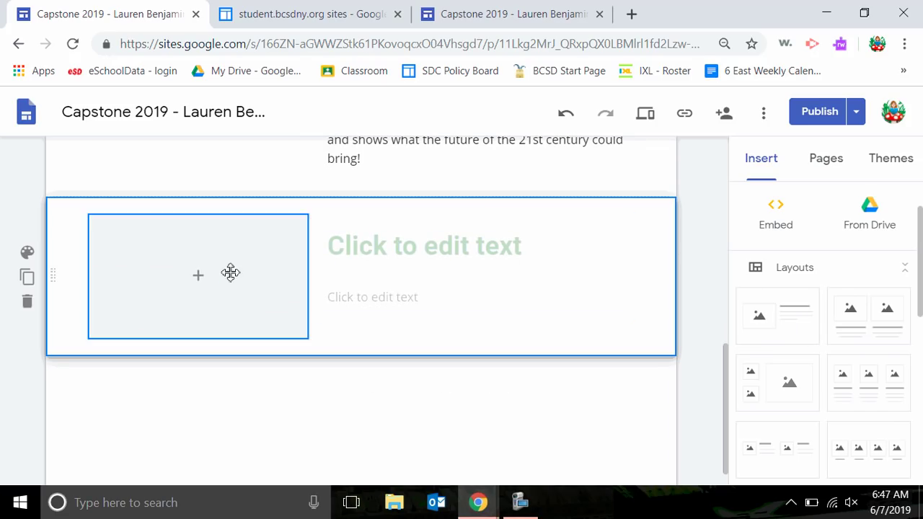
Step: Try the heading and image placeholders of the empty layout section, and delete that section
click(418, 251)
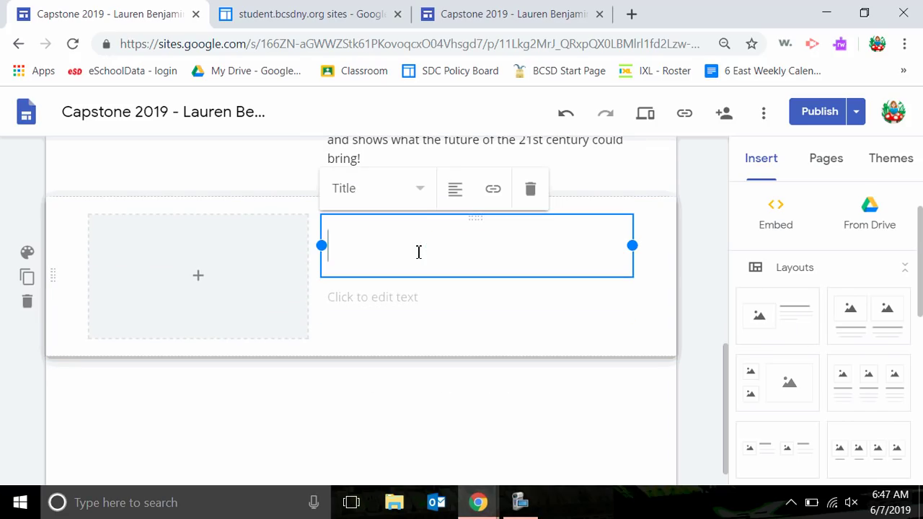
click(239, 274)
click(199, 279)
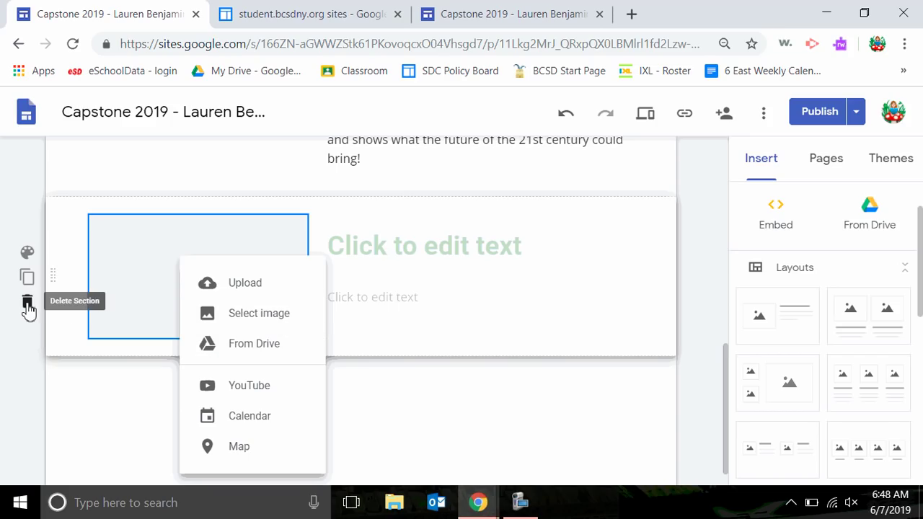
click(28, 304)
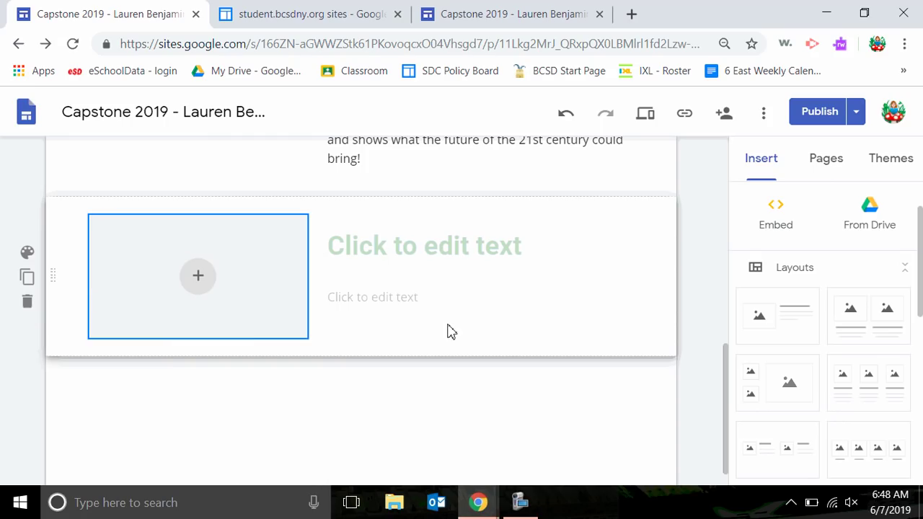
click(27, 306)
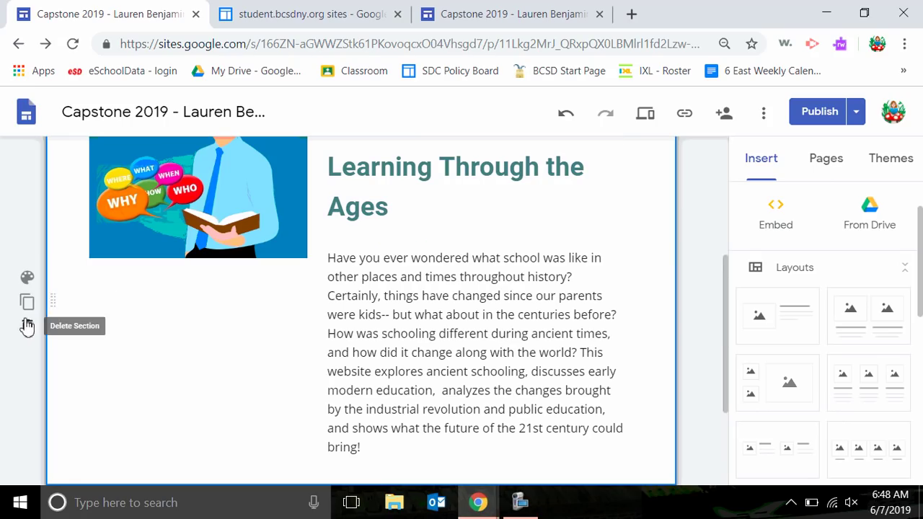
Step: Compare the Emphasis 1, Emphasis 2 and Regular styles on the "Learning Through the Ages" section and apply Emphasis 2
click(27, 278)
click(106, 330)
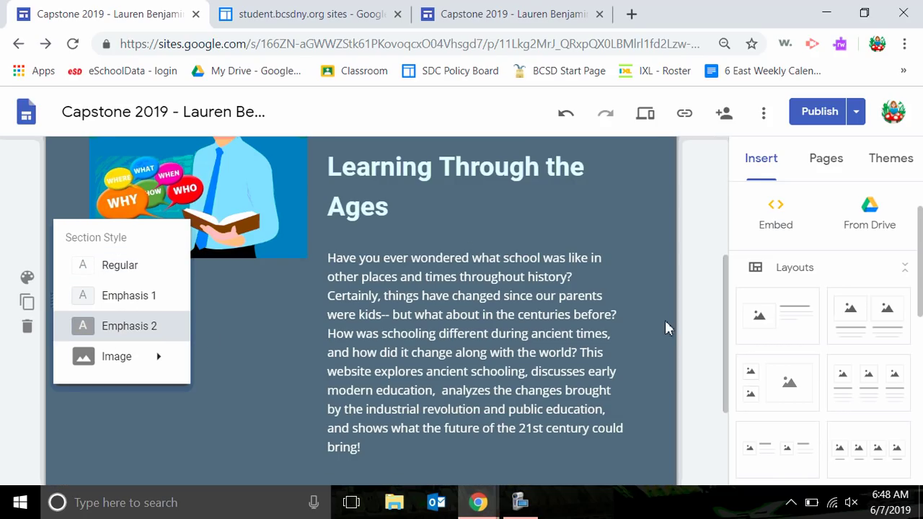
click(144, 302)
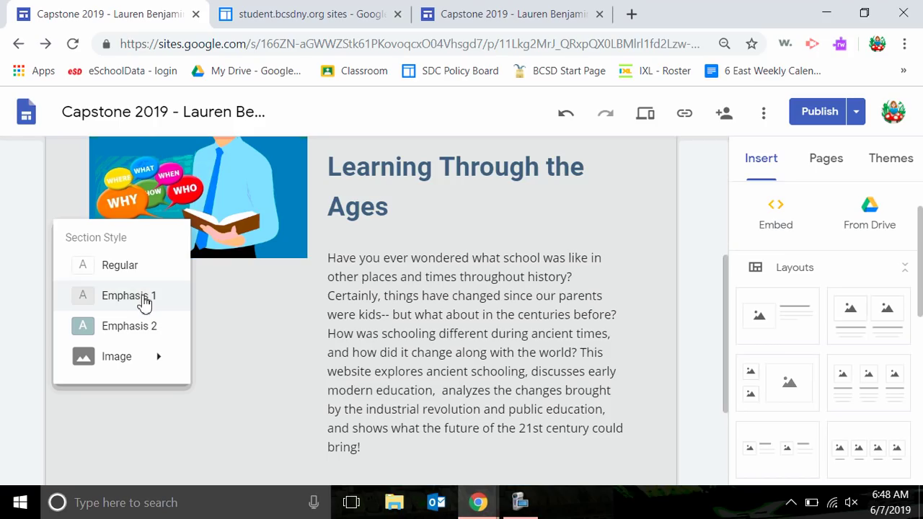
click(116, 267)
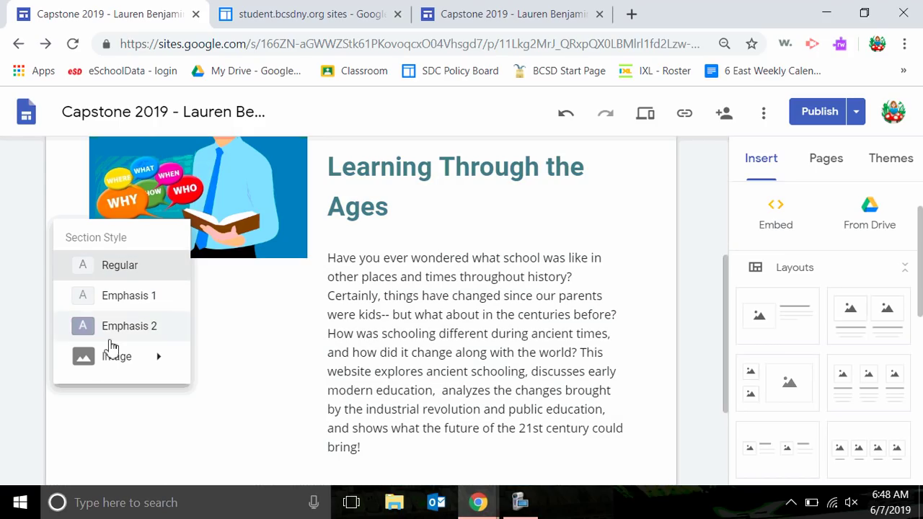
mouse_move(107, 367)
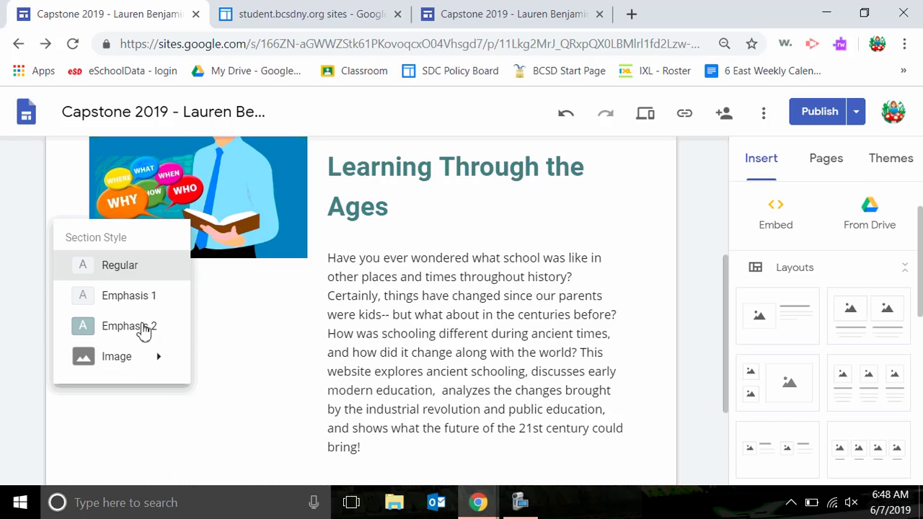
click(144, 328)
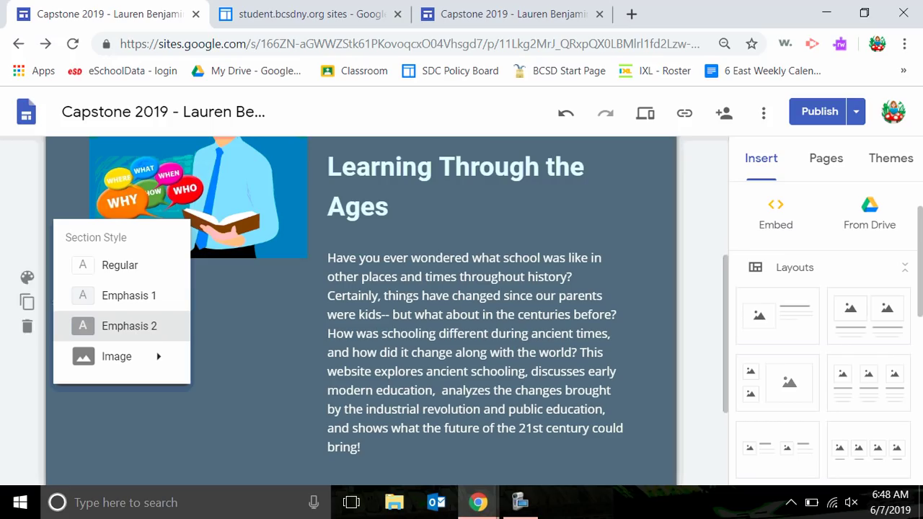
scroll(725, 404, up, 1)
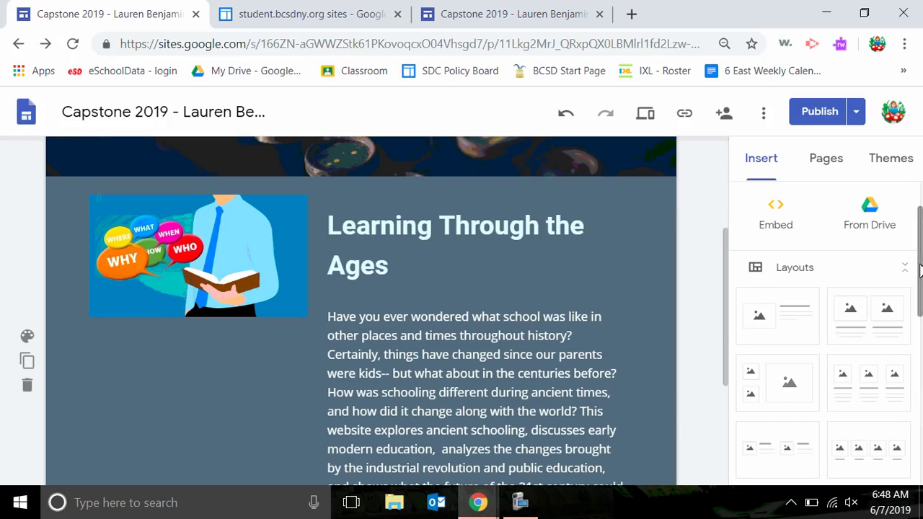
Step: Try a Heading-styled text box reading "Section Heading" with text under it below the "Learning Through the Ages" section, and delete that section
scroll(915, 225, up, 1)
drag(726, 281, 719, 378)
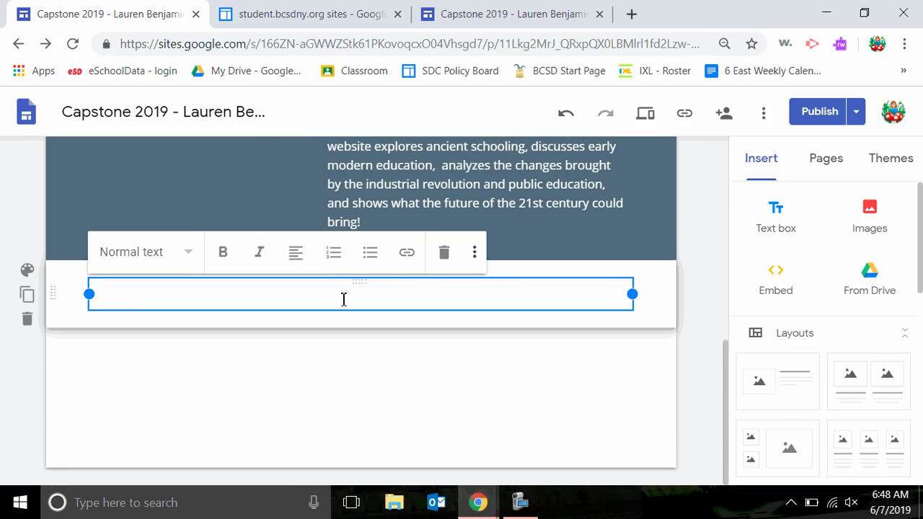
click(189, 254)
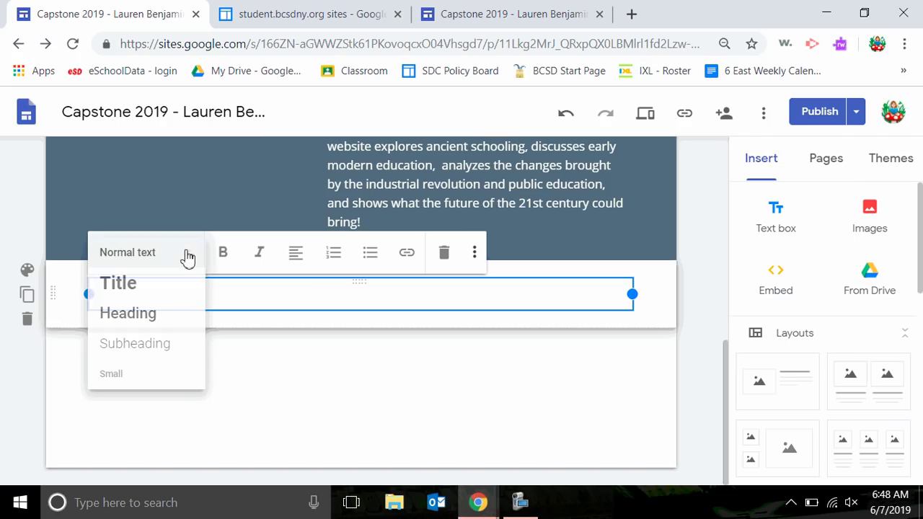
click(156, 313)
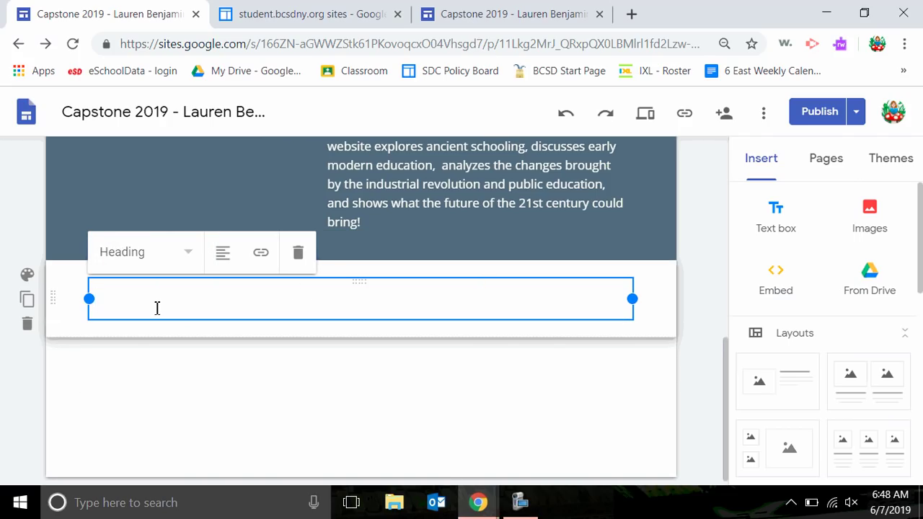
text(Section Heading)
key(Return)
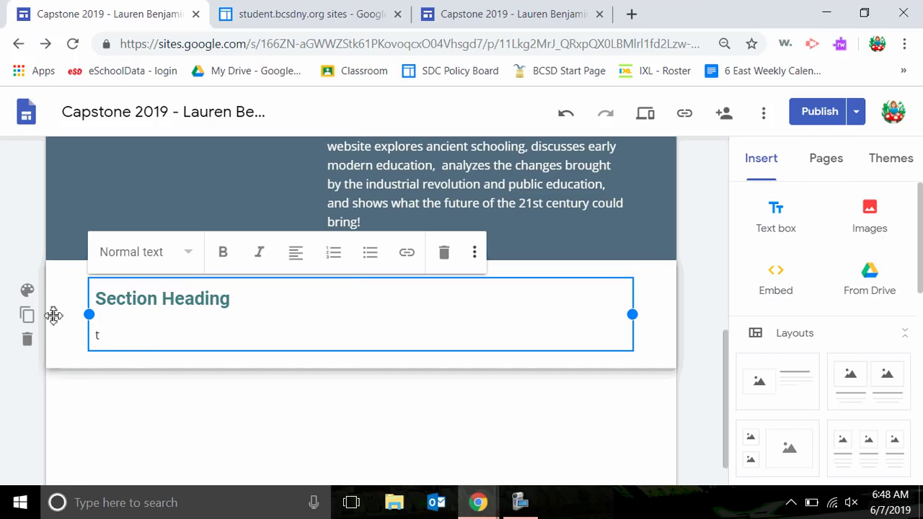
click(28, 338)
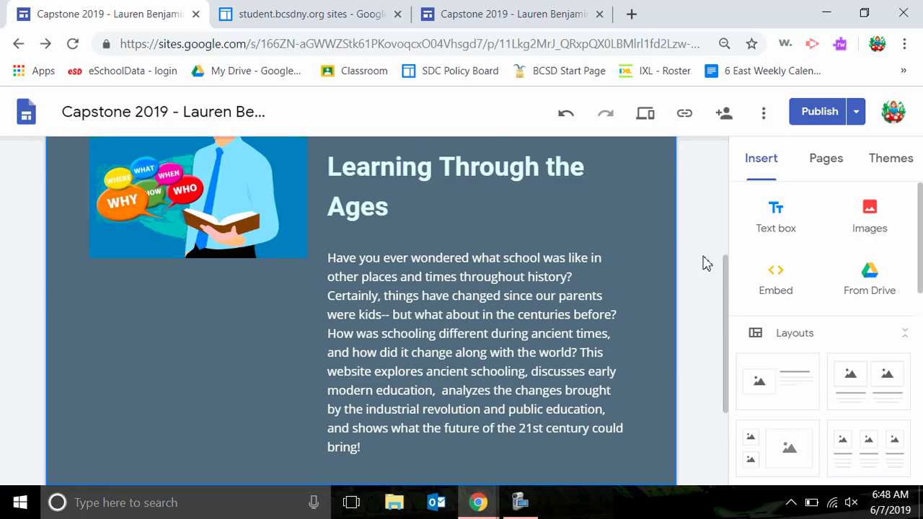
Step: Try adding a new page without a name to the site, and delete that untitled page
drag(725, 274, 745, 185)
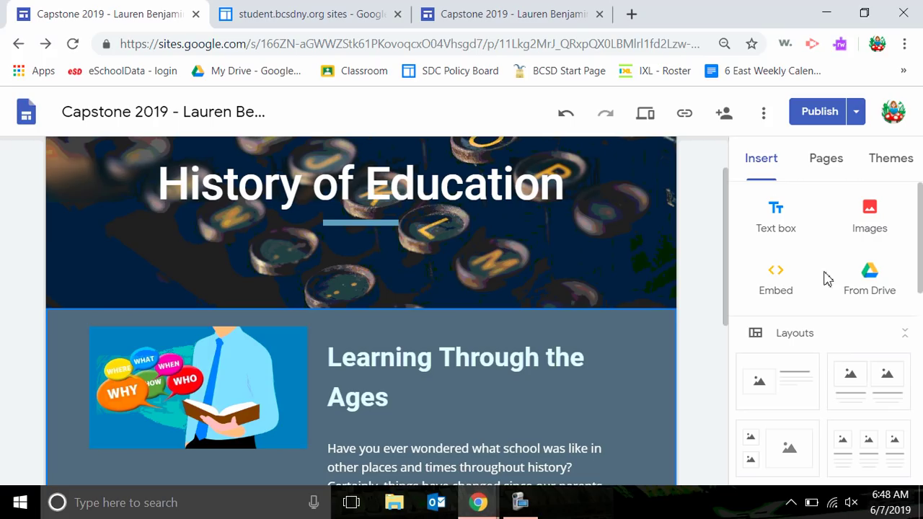
click(829, 168)
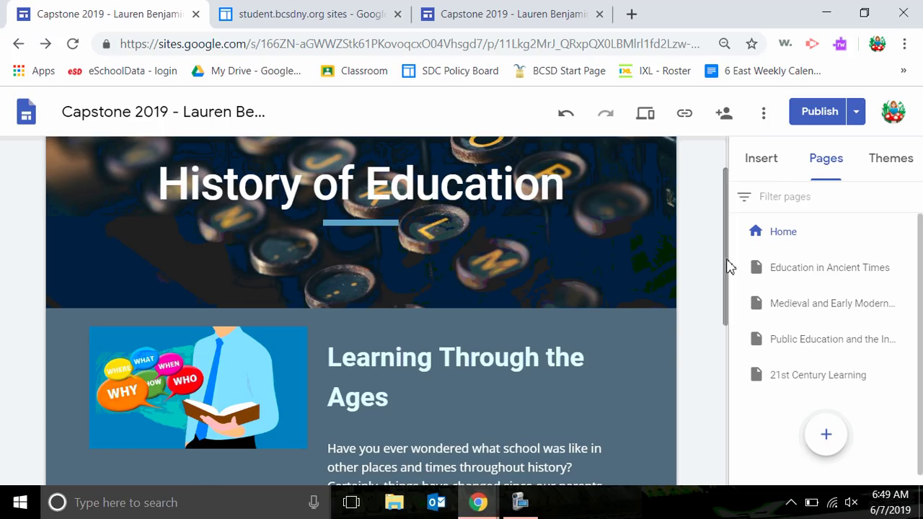
drag(725, 264, 729, 237)
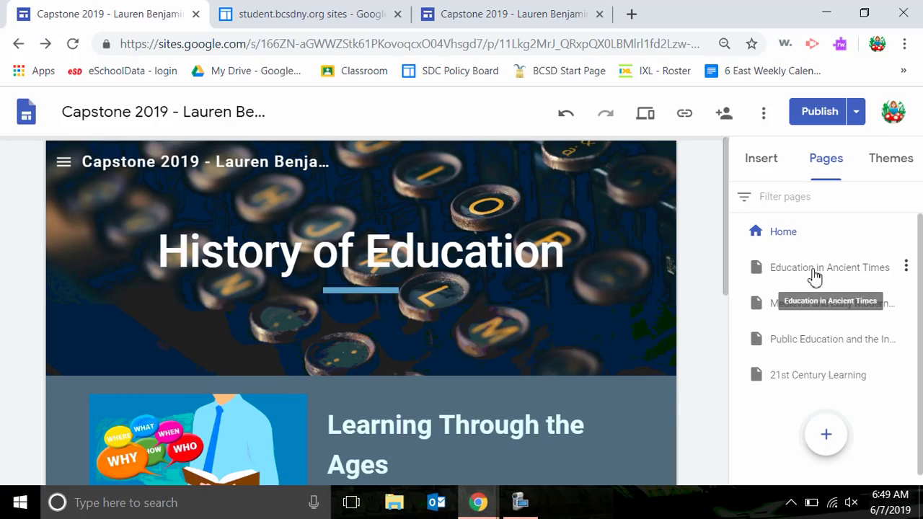
scroll(724, 249, up, 1)
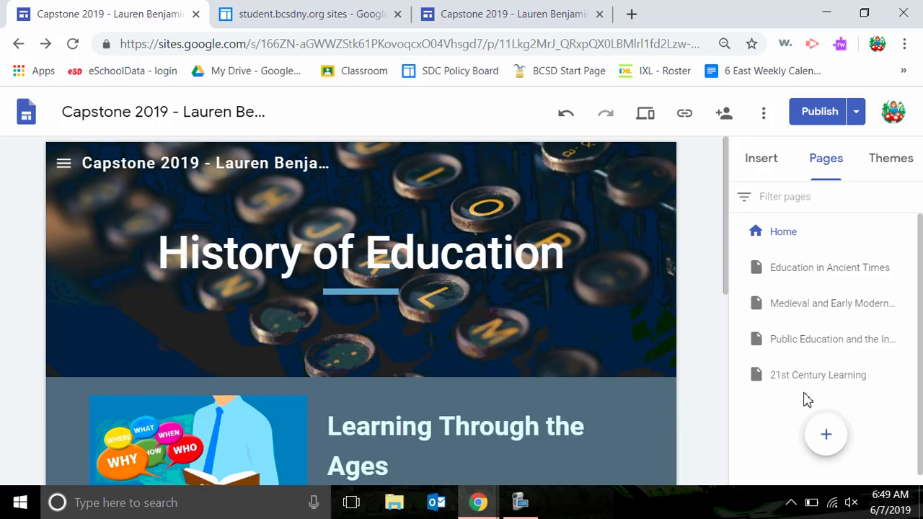
mouse_move(826, 439)
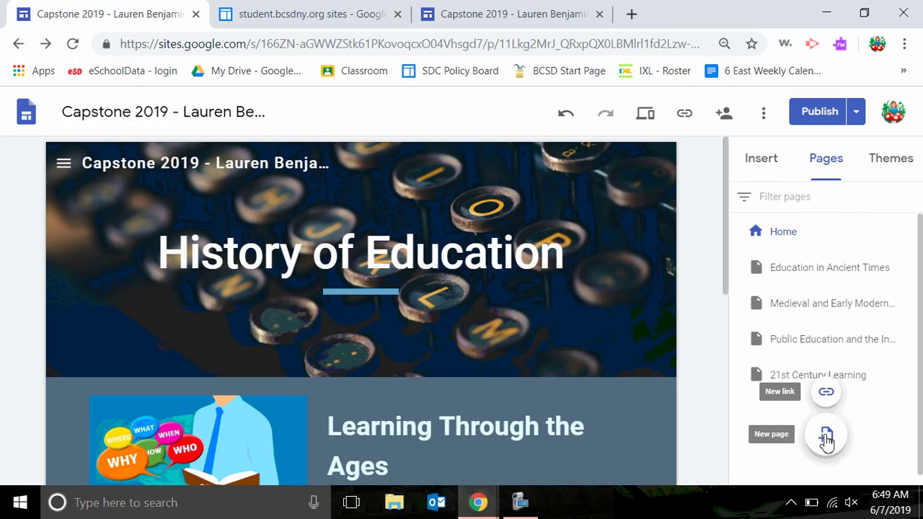
click(826, 437)
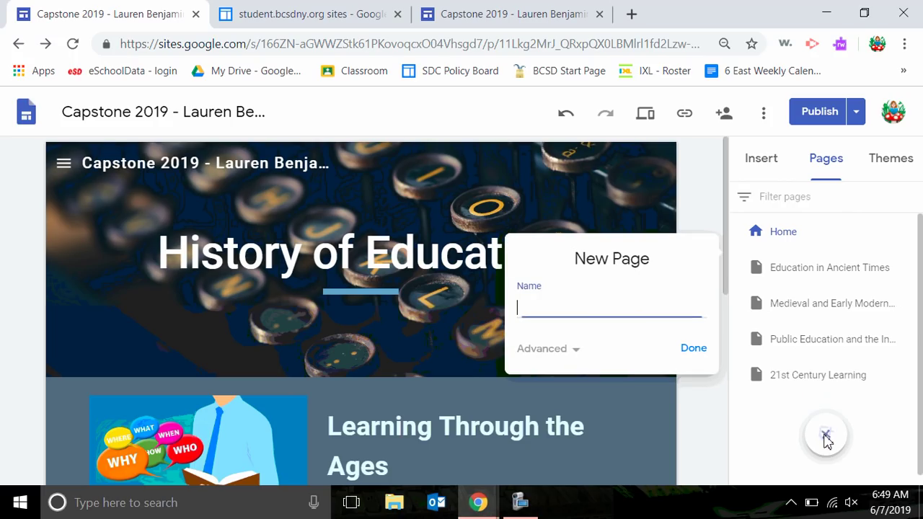
click(693, 351)
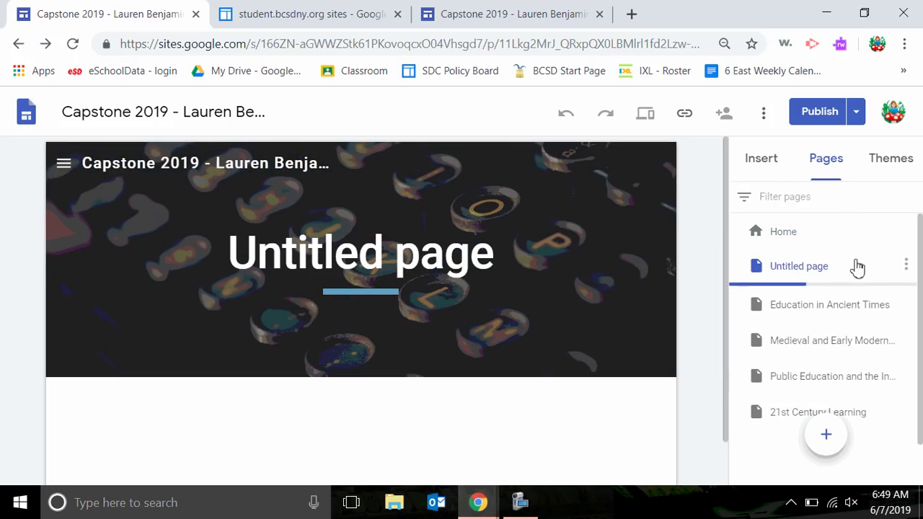
click(906, 268)
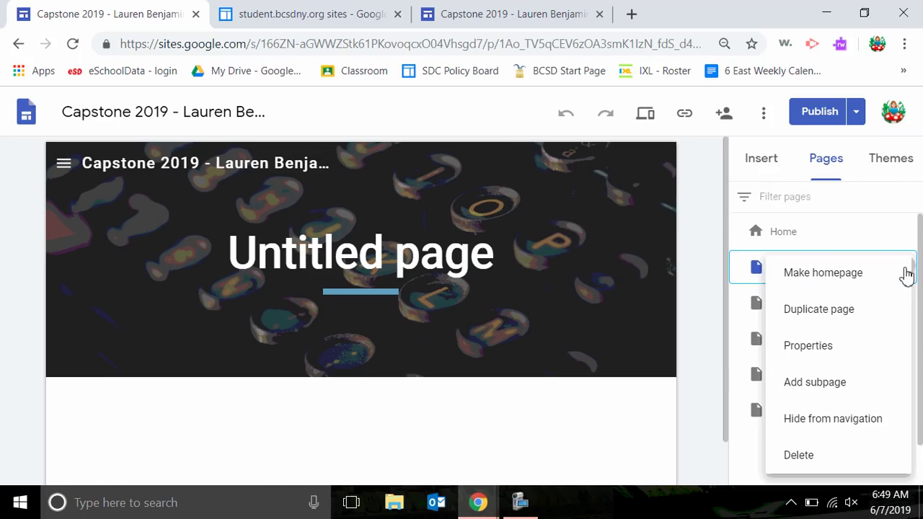
click(810, 460)
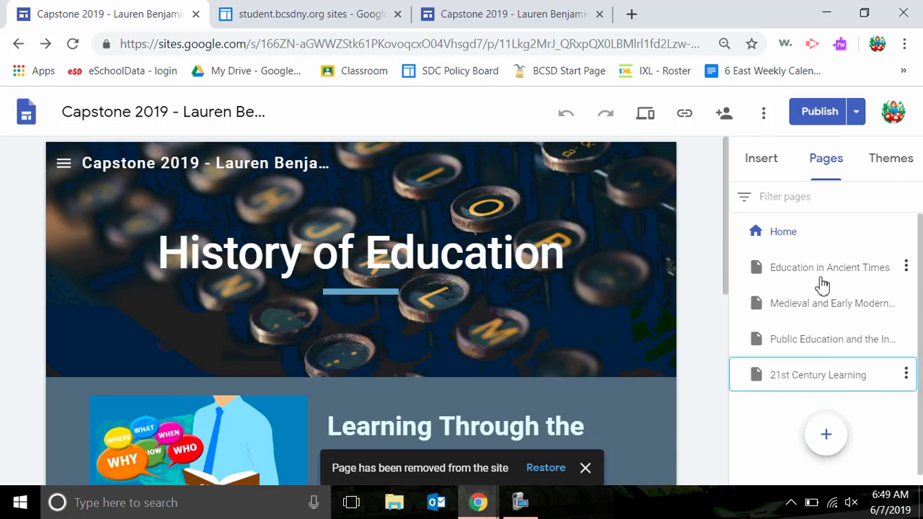
Step: Examine the header, section text, captioned image row and available layouts on the Education in Ancient Times page
click(808, 272)
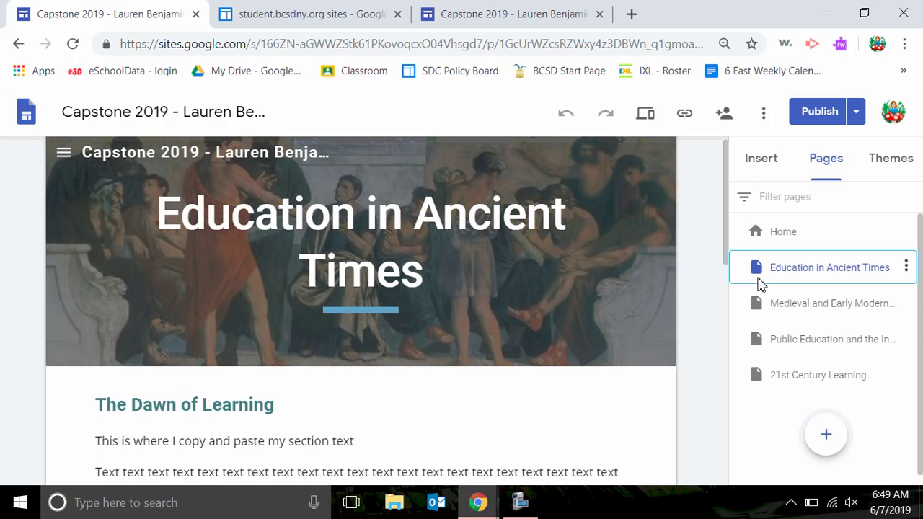
click(629, 295)
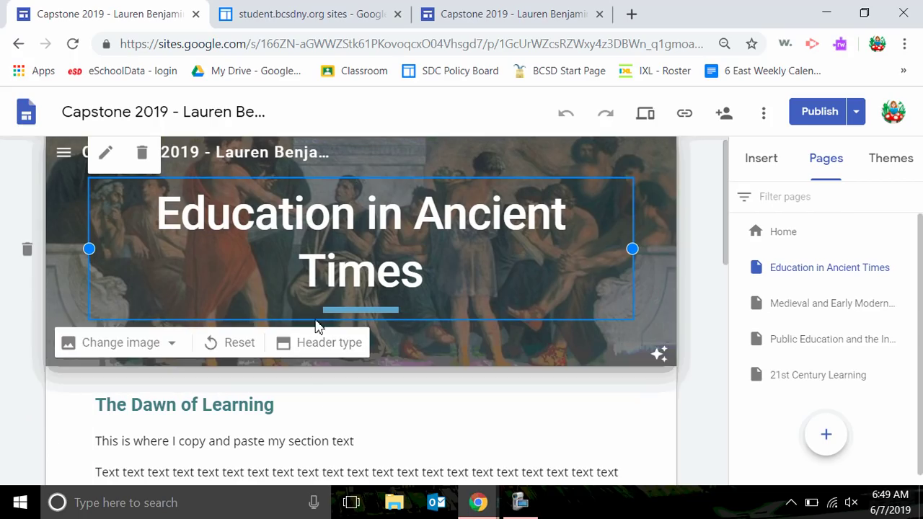
drag(725, 257, 726, 313)
click(553, 380)
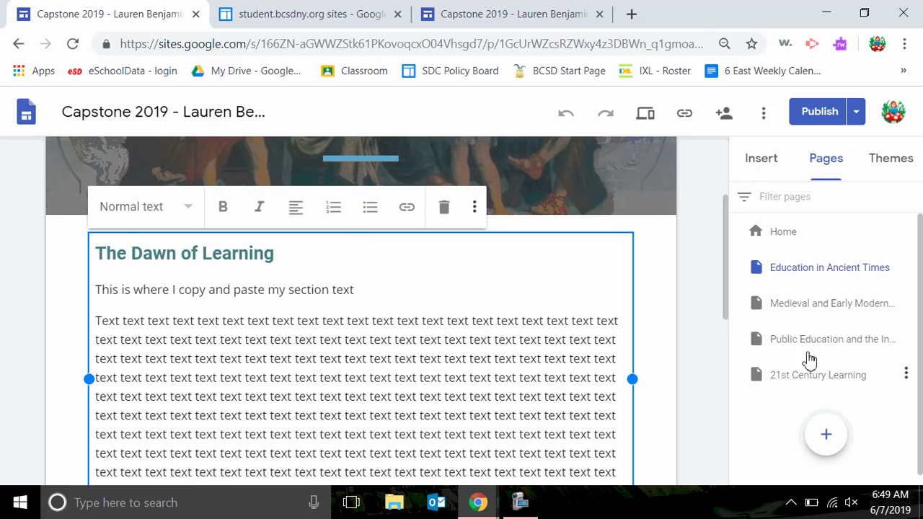
click(764, 173)
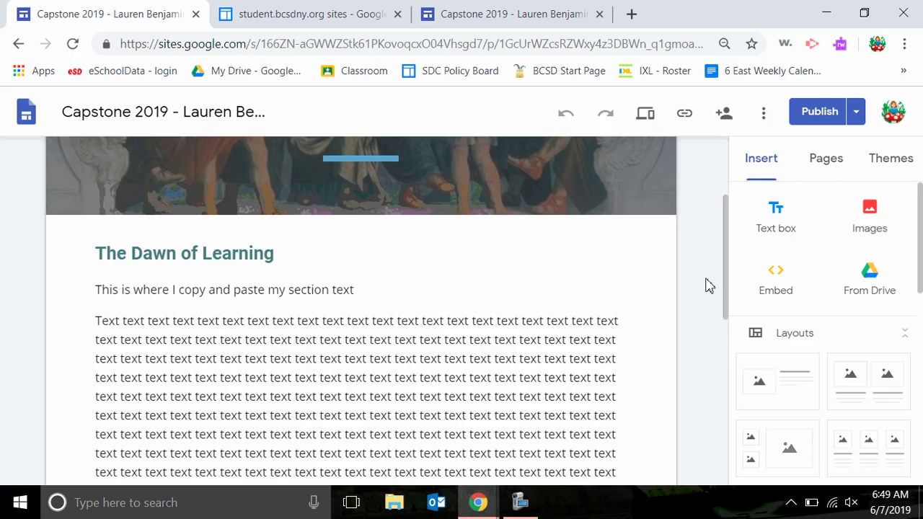
drag(727, 278, 710, 387)
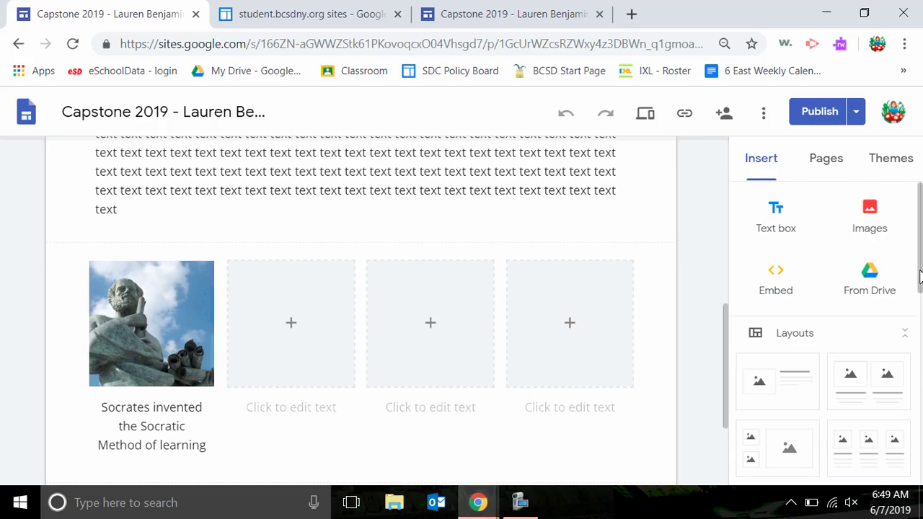
scroll(918, 342, down, 3)
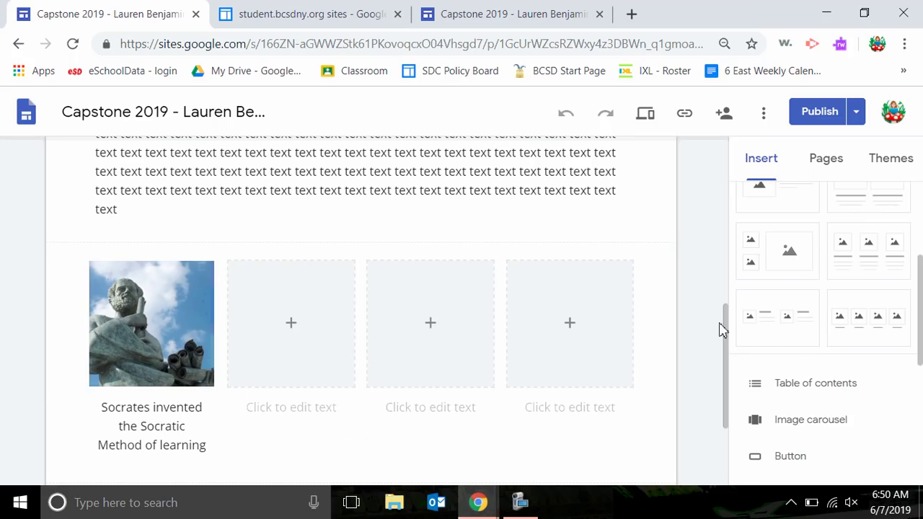
drag(727, 333, 728, 148)
Step: Examine the captioned image and section text on the Medieval and Early Modern Schools page, along with the insert options
click(826, 158)
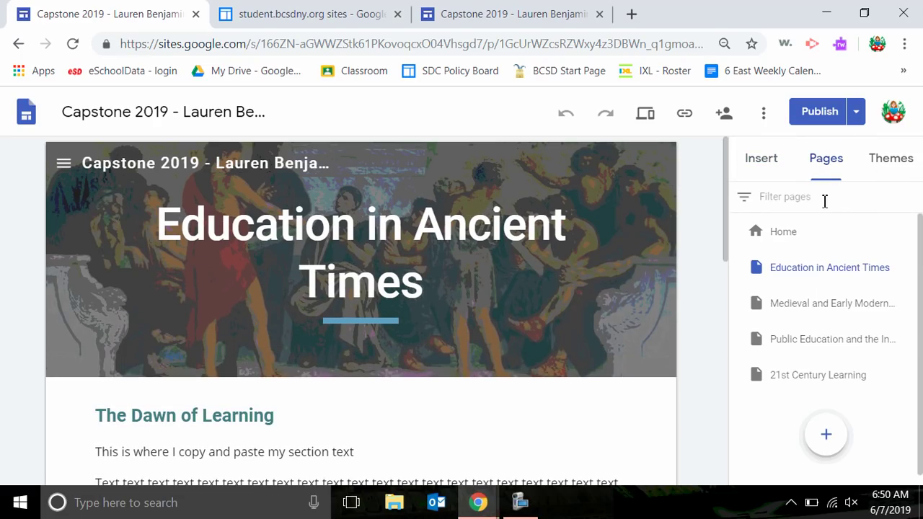
click(805, 308)
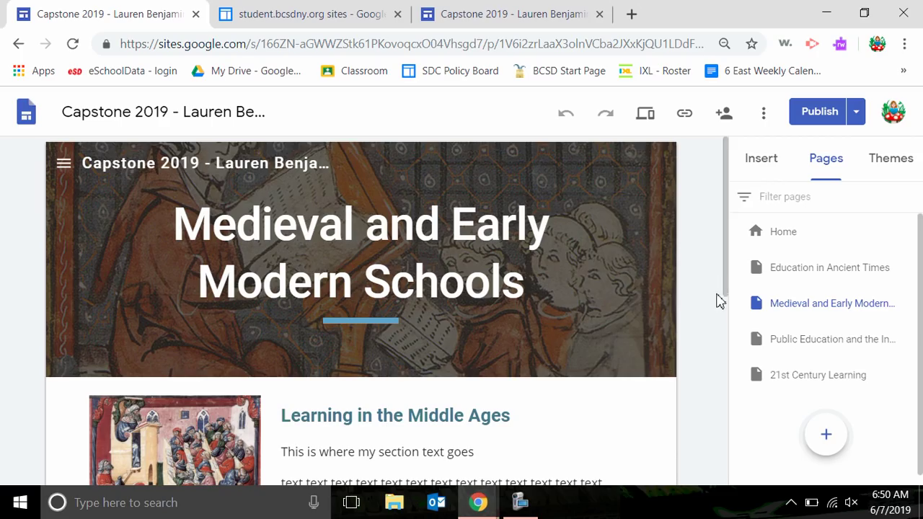
drag(721, 295, 723, 373)
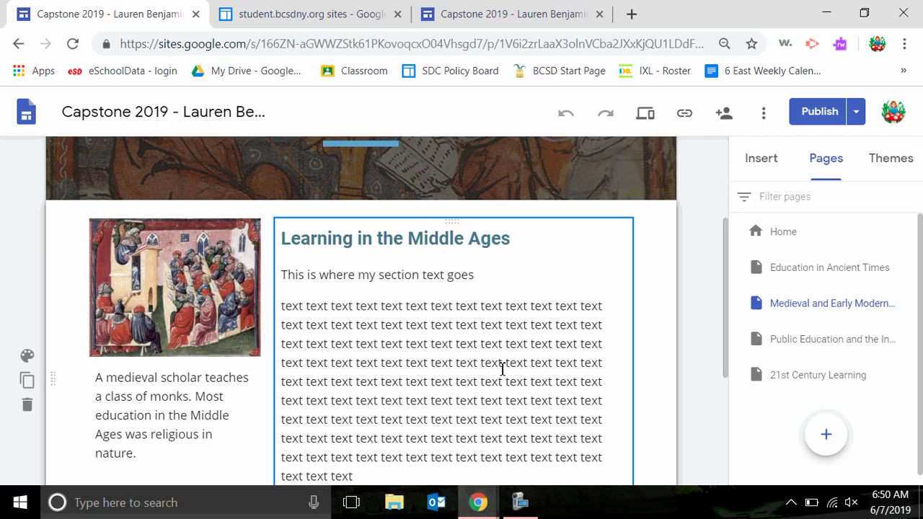
click(768, 158)
scroll(920, 276, up, 3)
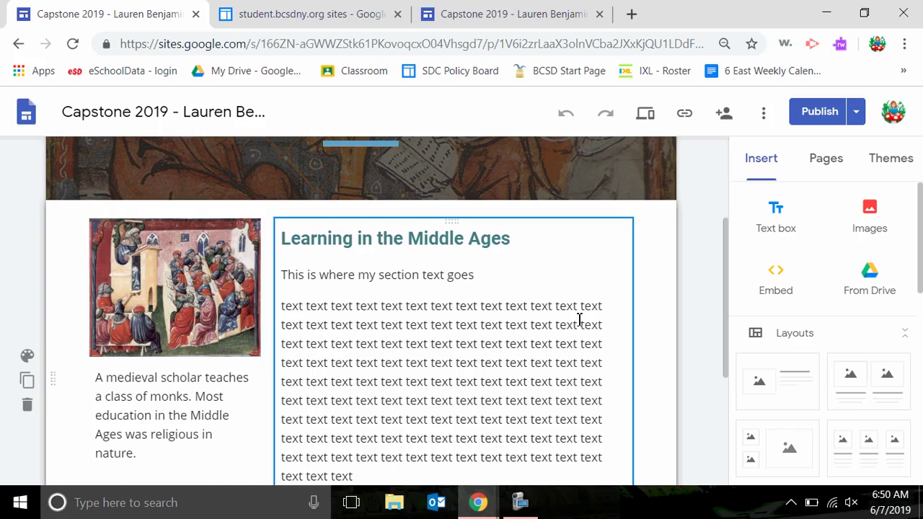
Step: Add a text box below the header of the Public Education and the Industrial Revolution page
click(829, 163)
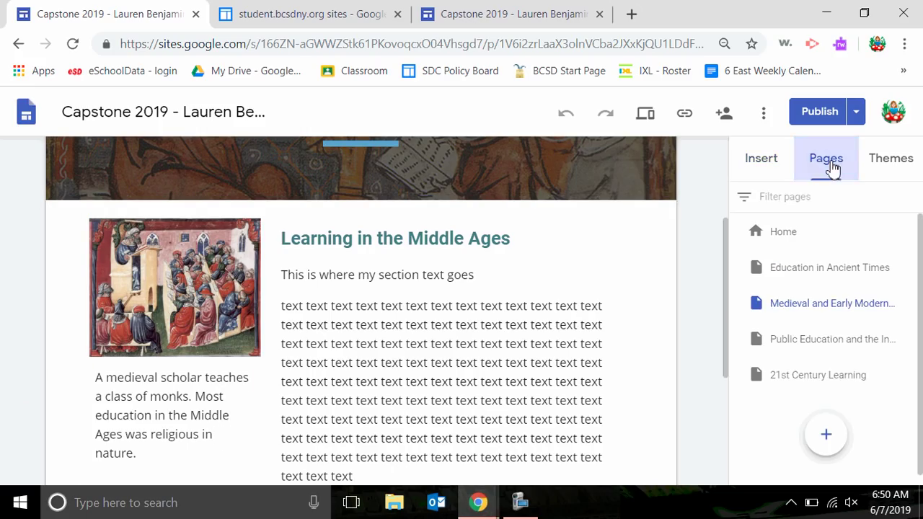
click(829, 344)
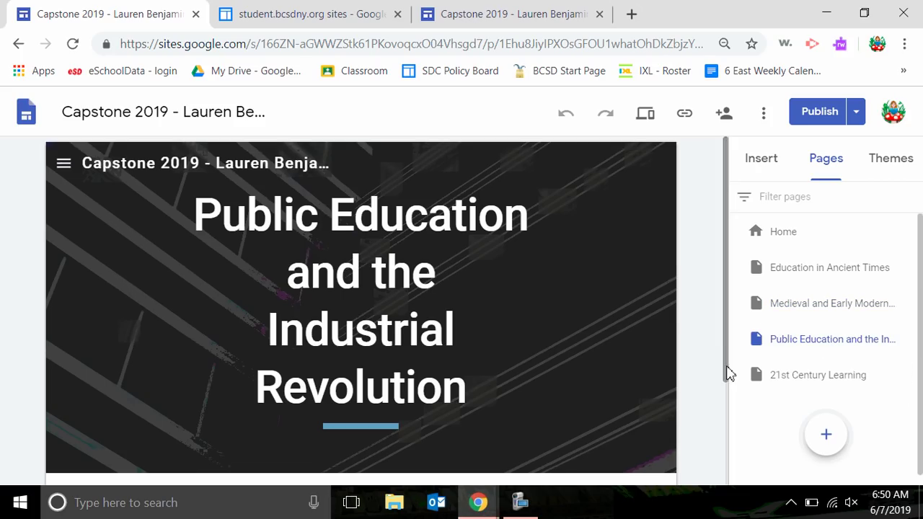
drag(725, 370, 711, 505)
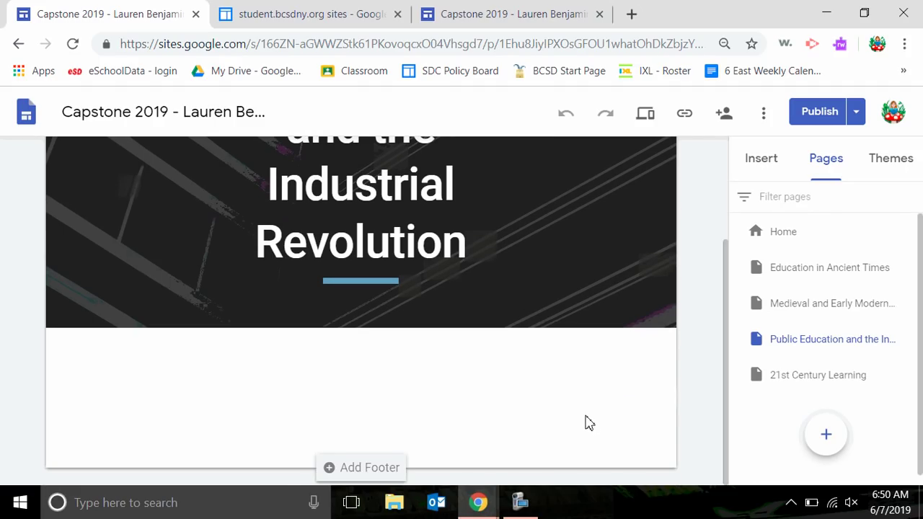
click(761, 171)
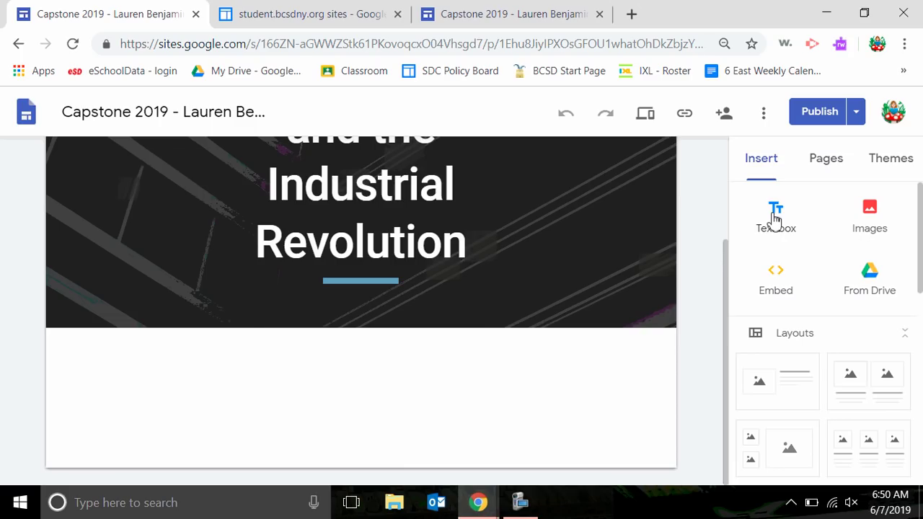
click(775, 216)
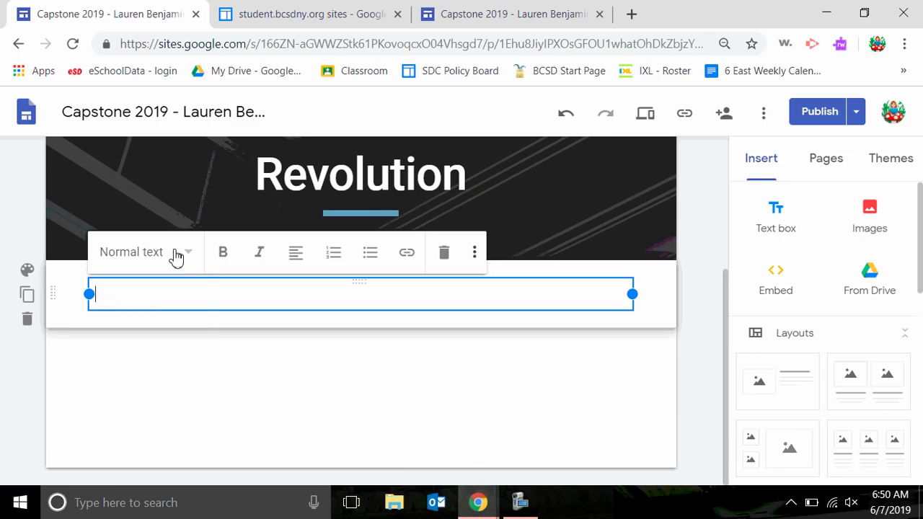
Step: Enter "The First Public Schools" in the Heading style, with "copy and paste" as normal text on the line below
click(185, 254)
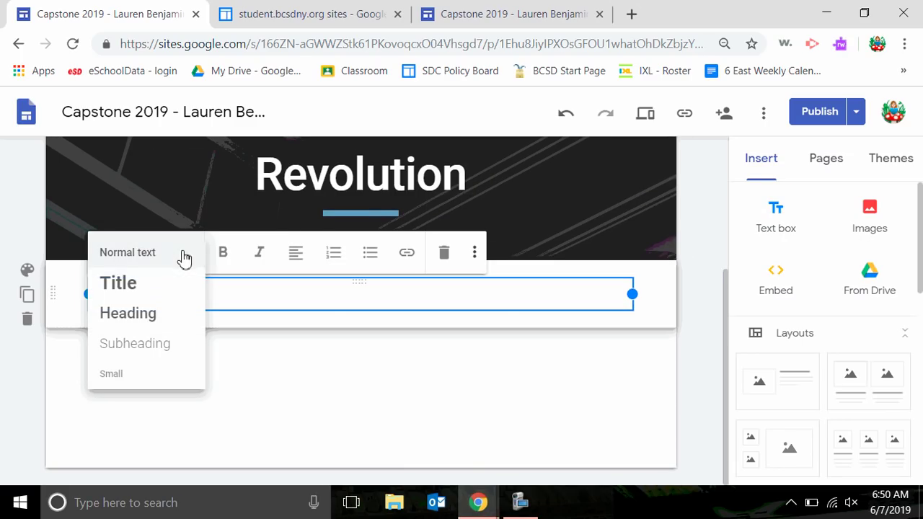
click(154, 323)
text(Schools were)
key(ctrl+BackSpace)
key(ctrl+BackSpace)
text(The First Public Schools)
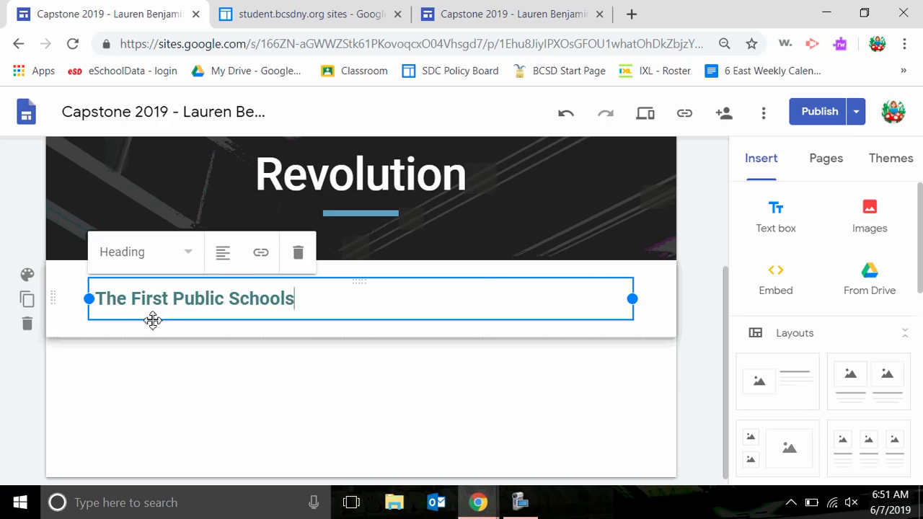
key(Return)
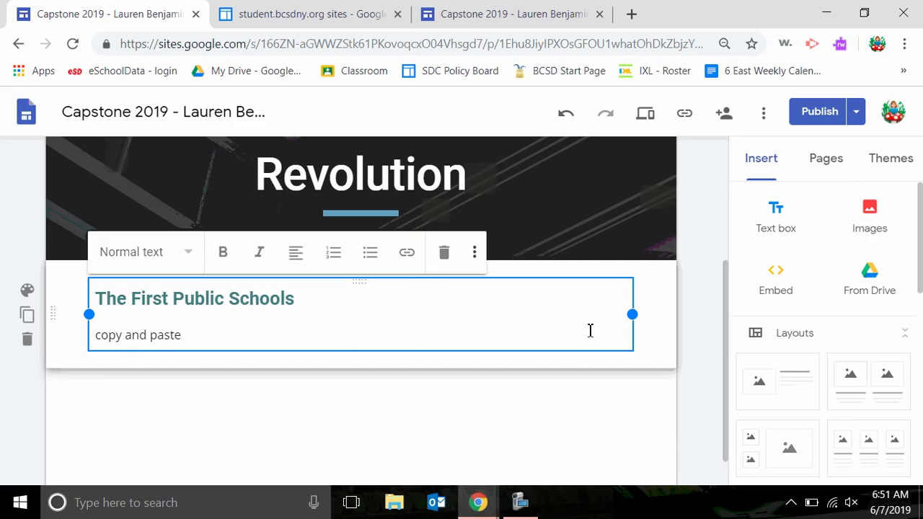
Step: Insert the black-and-white photo of a full classroom from an image search for "first public school" below the section text
click(860, 229)
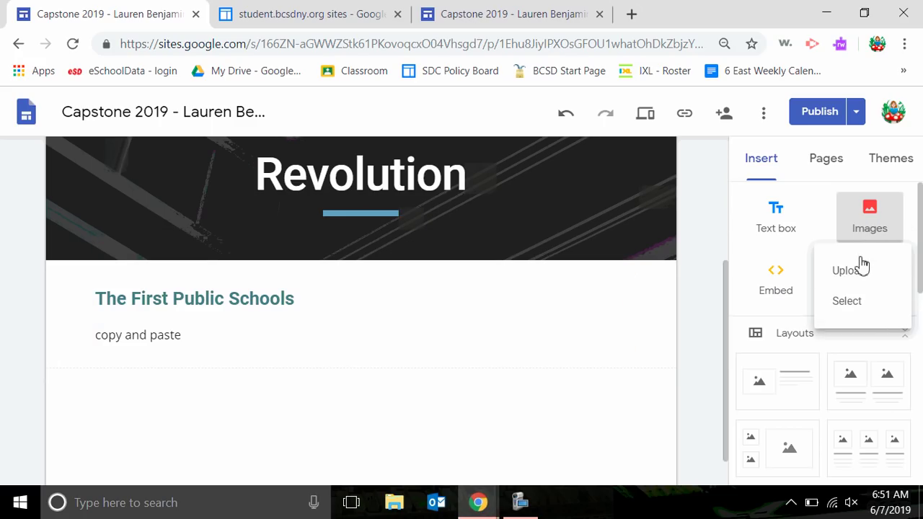
click(855, 305)
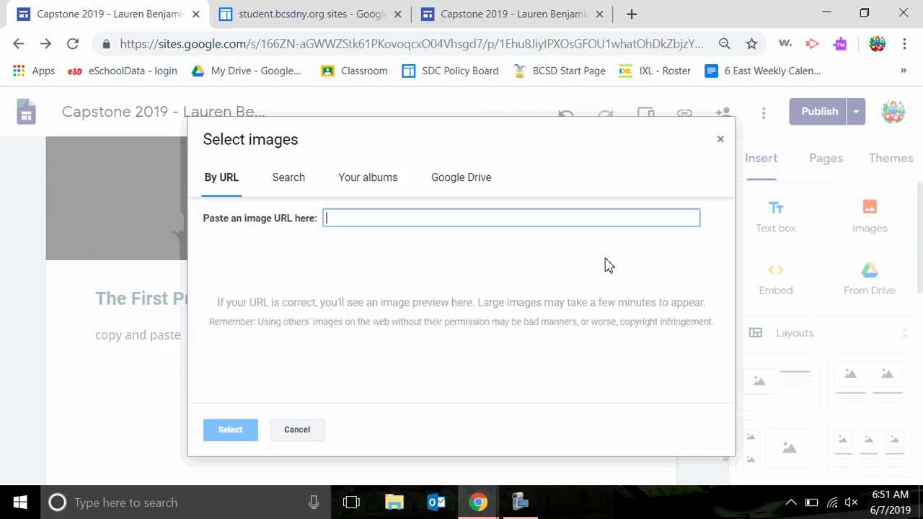
click(297, 186)
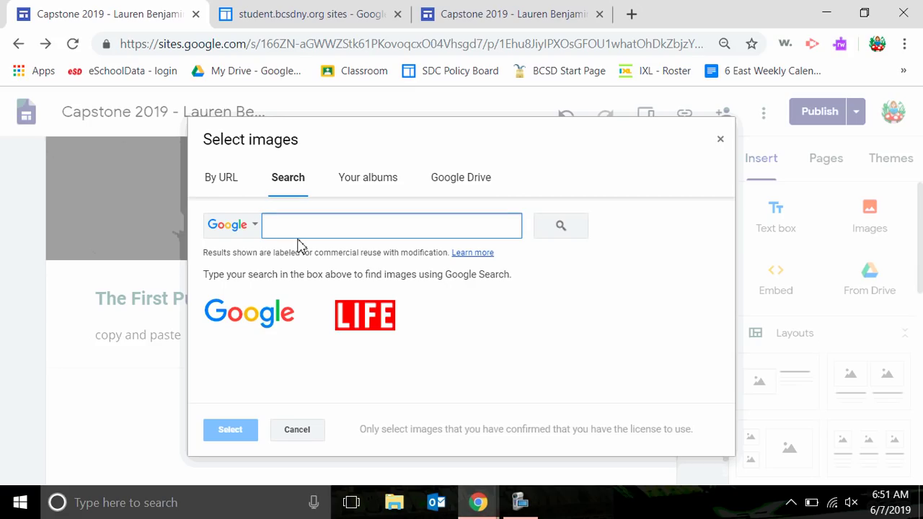
text(first p)
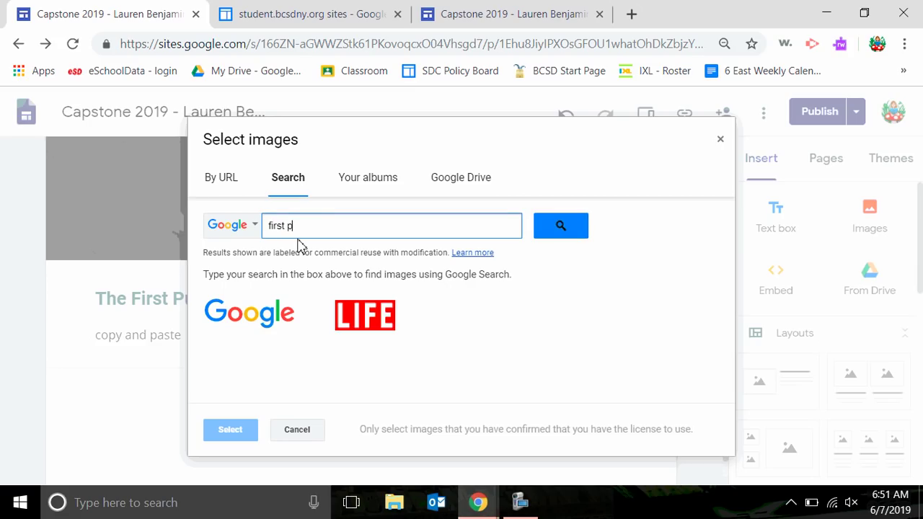
text(ublic school)
key(Return)
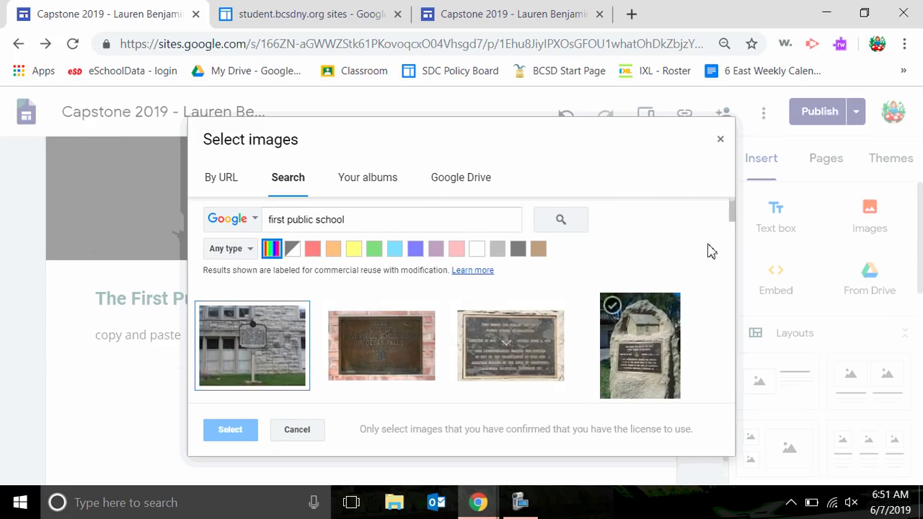
drag(729, 226, 724, 251)
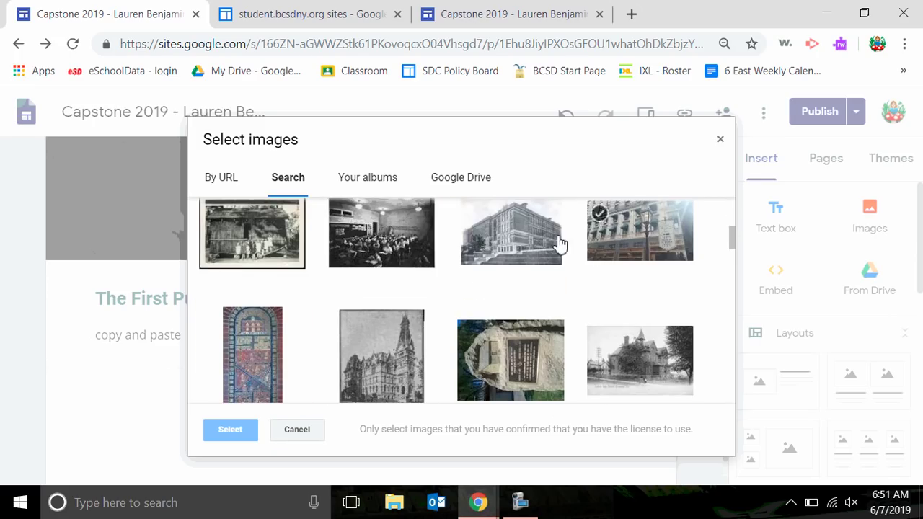
click(377, 258)
click(230, 430)
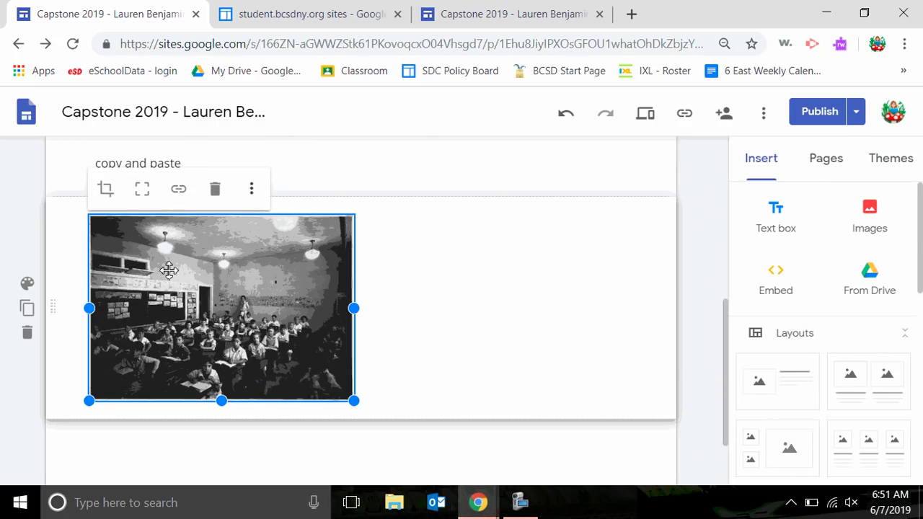
Step: Add the caption "This is a public school classroom from the 1900s." to the classroom photo
click(251, 189)
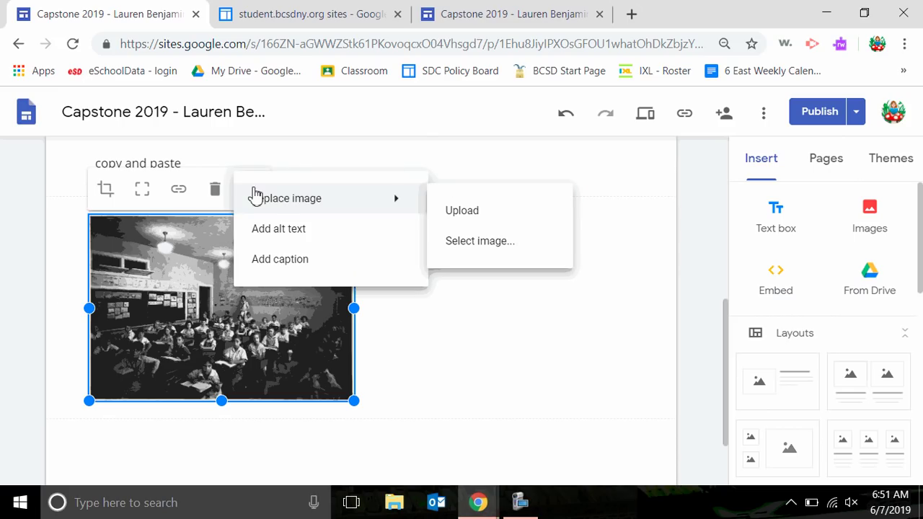
click(279, 261)
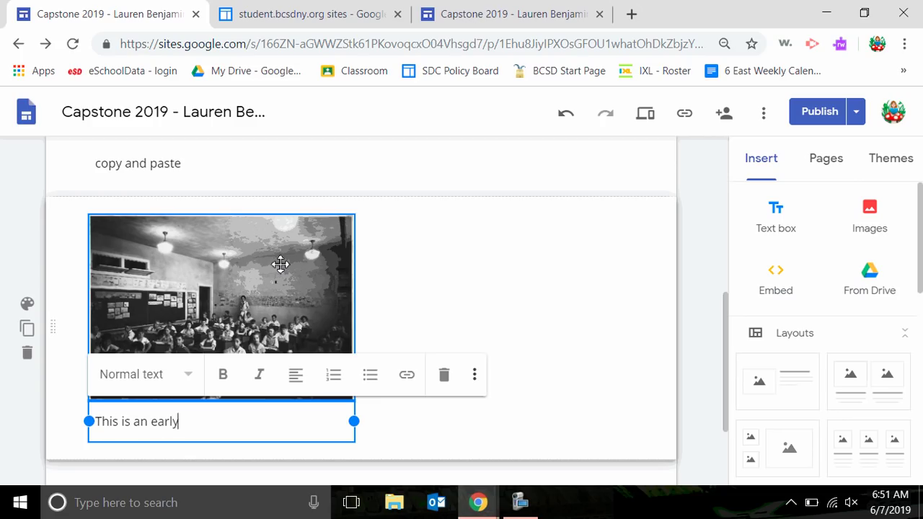
key(BackSpace)
key(BackSpace)
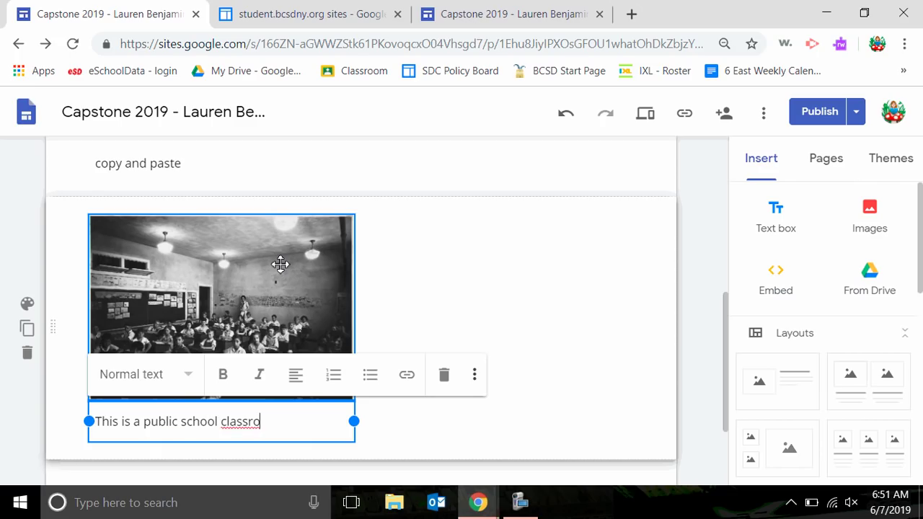
text(m from the 190)
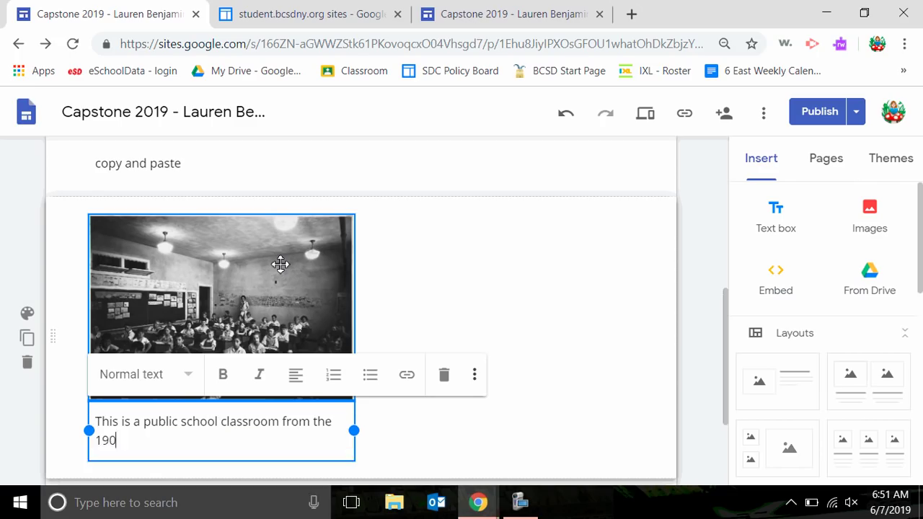
text(0s.)
click(545, 391)
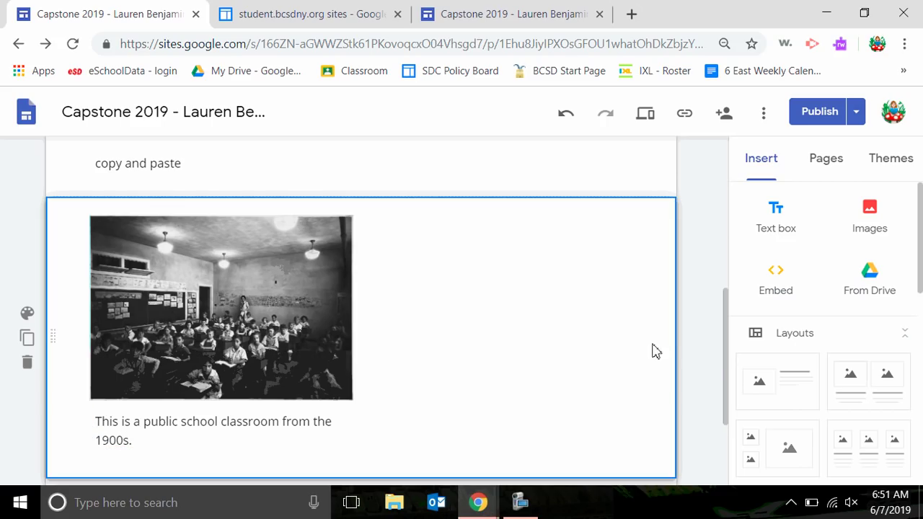
Step: Move the captioned classroom photo into The First Public Schools section, left of the text, and widen it by one grid column
drag(725, 360, 719, 312)
drag(228, 362, 183, 307)
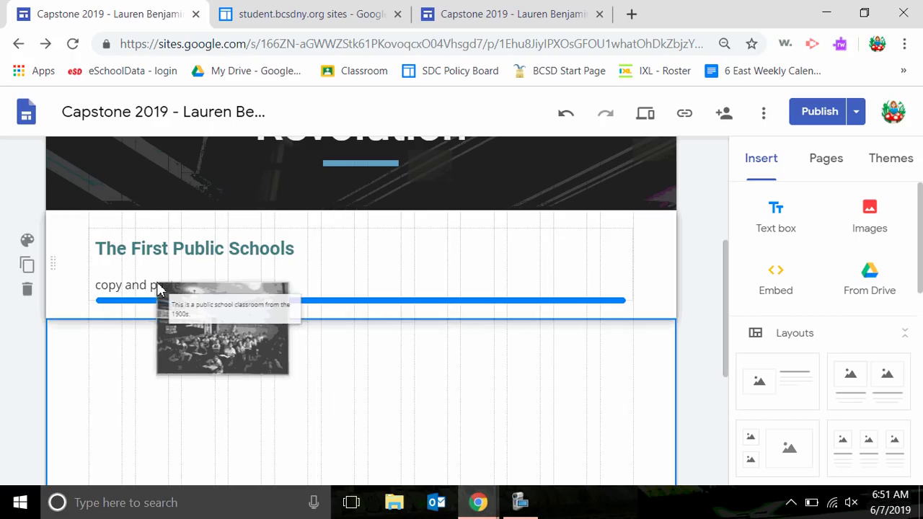
drag(160, 292, 153, 287)
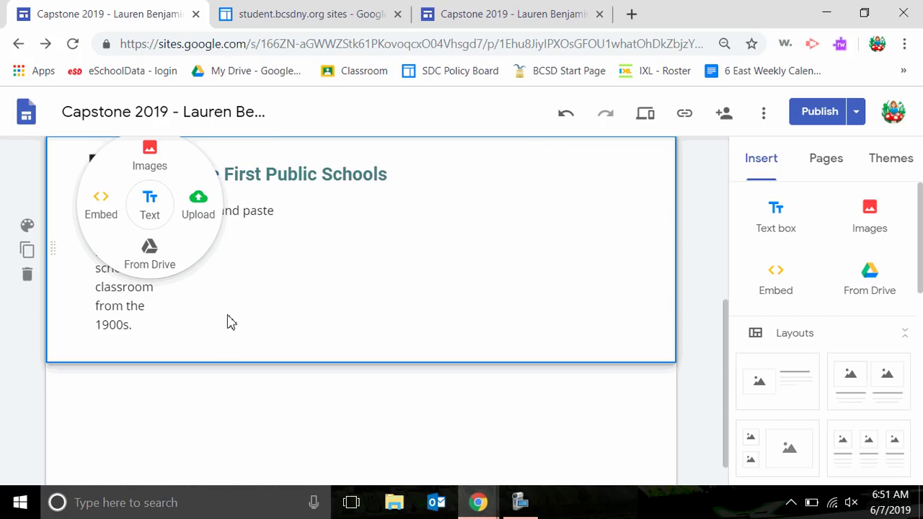
click(298, 406)
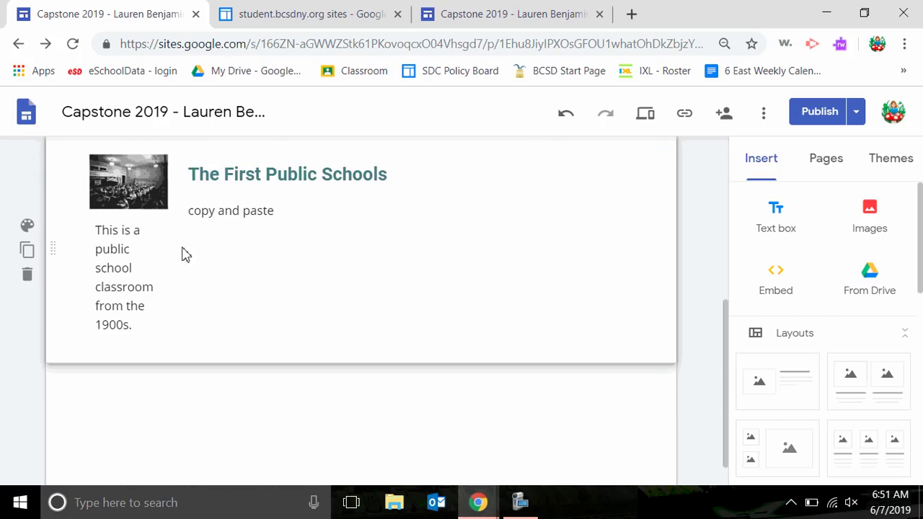
click(165, 273)
drag(168, 249, 225, 252)
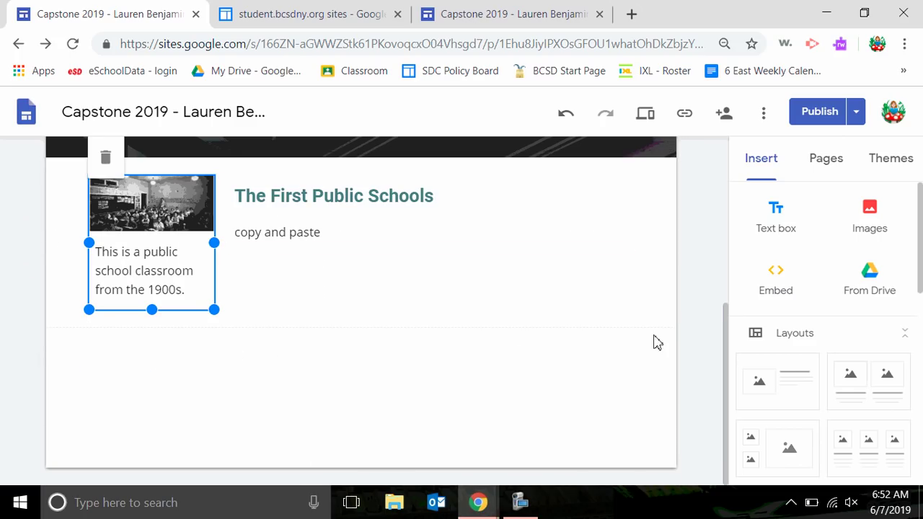
Step: Set the site's navigation mode to Top navigation and view the pages grouped under More
click(828, 168)
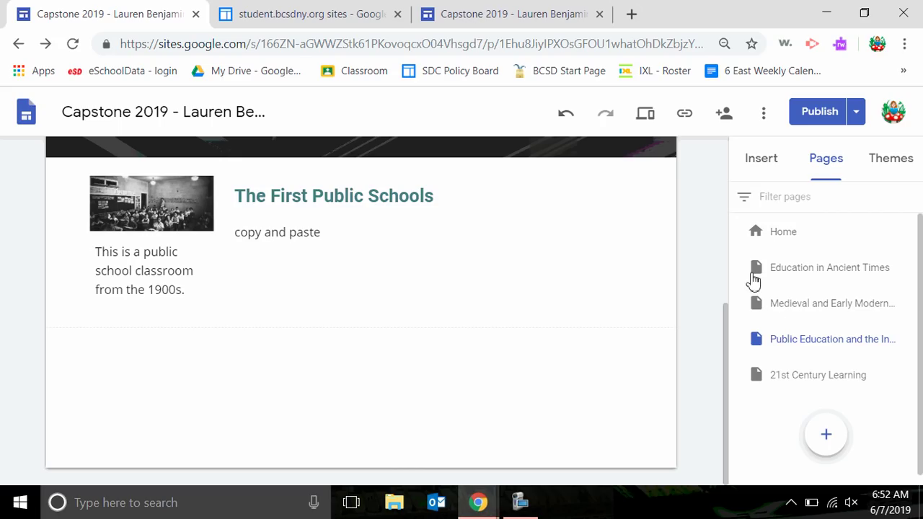
drag(728, 342, 728, 164)
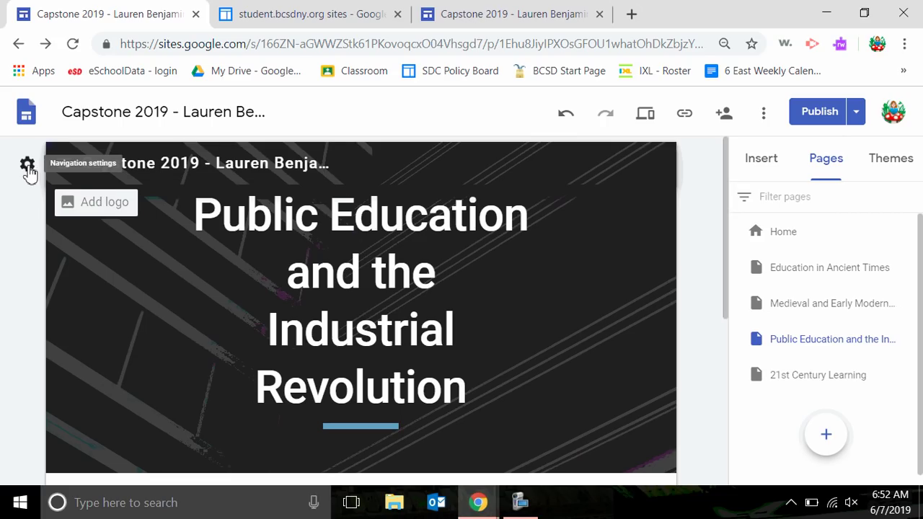
click(27, 167)
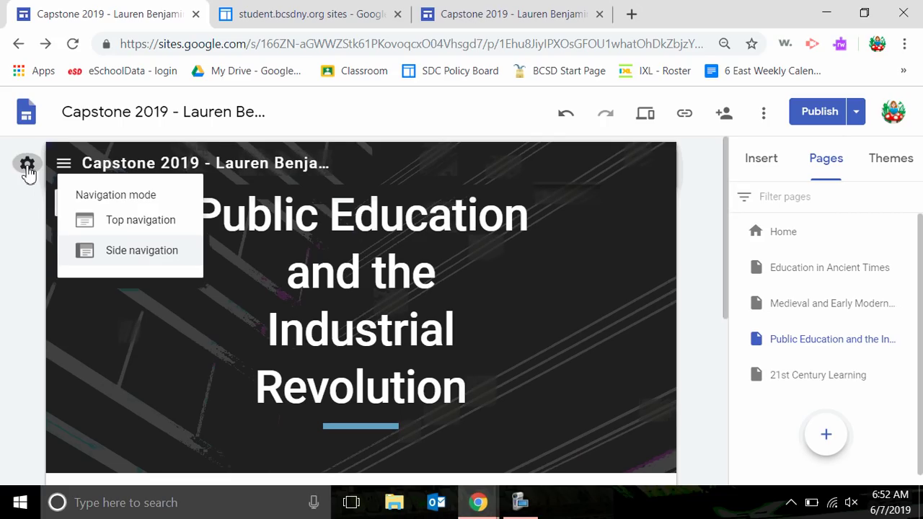
click(98, 228)
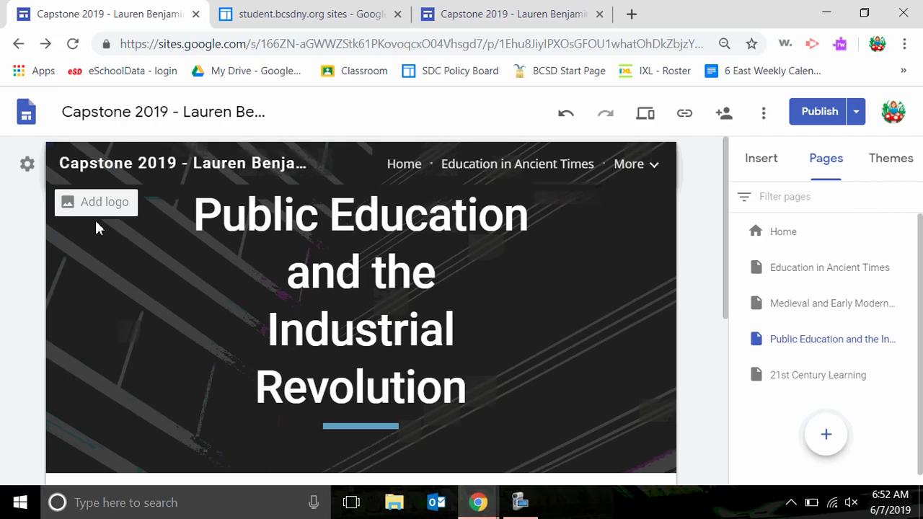
click(630, 165)
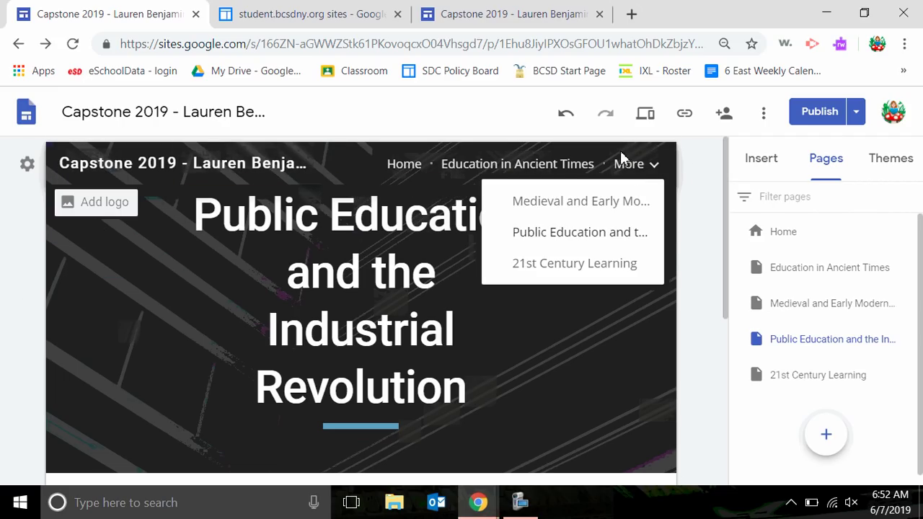
Step: Set the navigation mode to Side navigation and look through the site's page menu
click(27, 166)
click(101, 258)
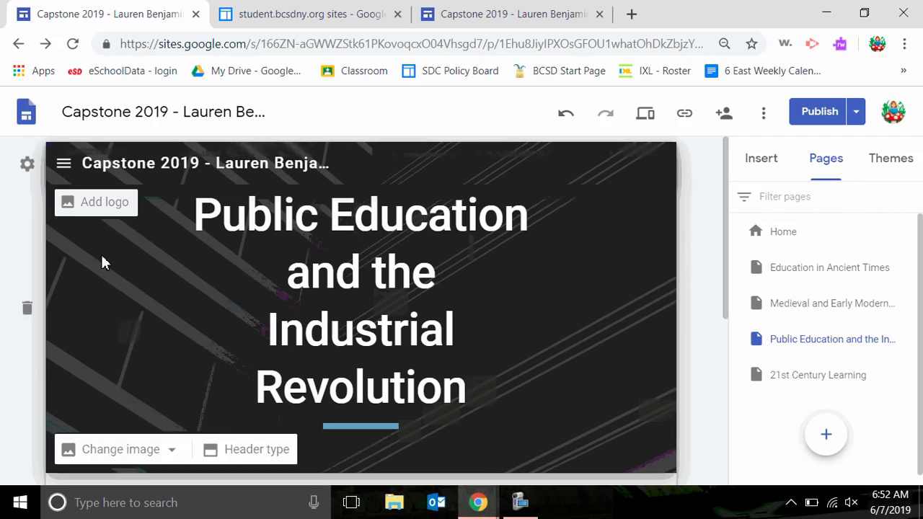
click(64, 163)
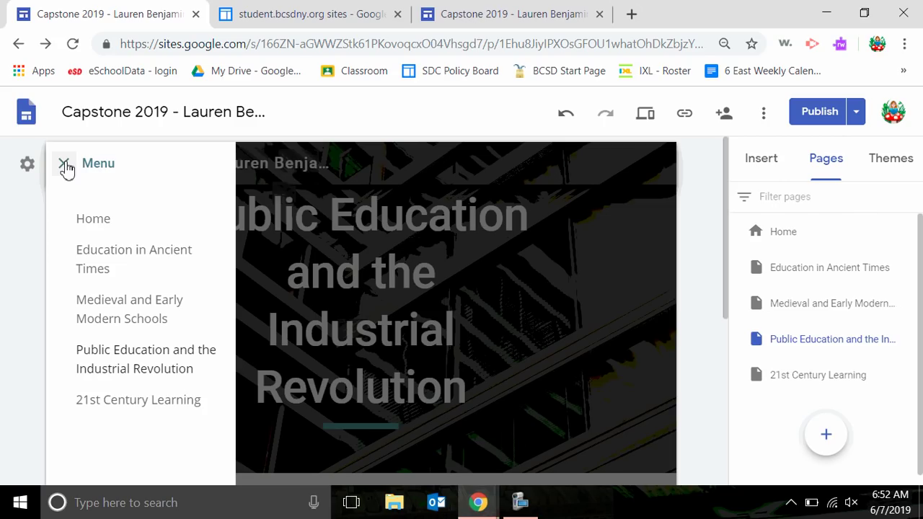
click(66, 169)
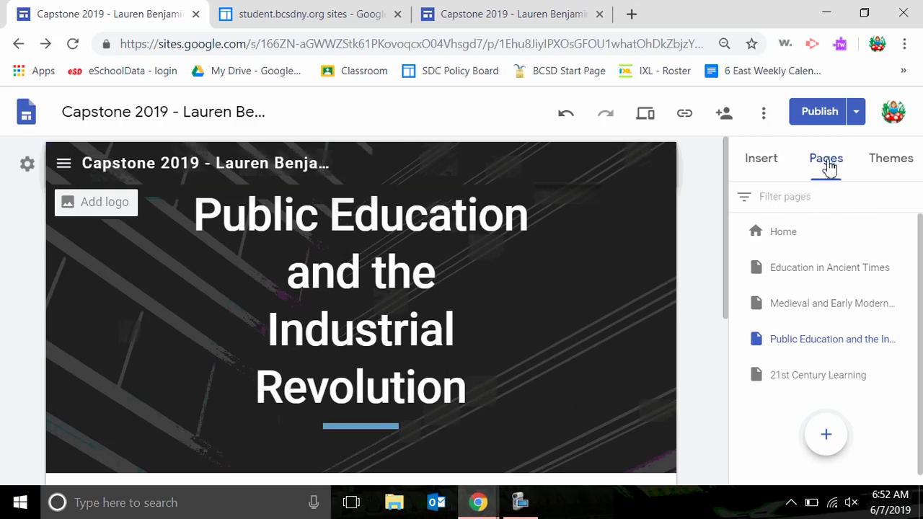
Step: Nest Education in Ancient Times, Medieval and Early Modern Schools, Public Education and the Industrial Revolution, and 21st Century Learning under Home
click(811, 266)
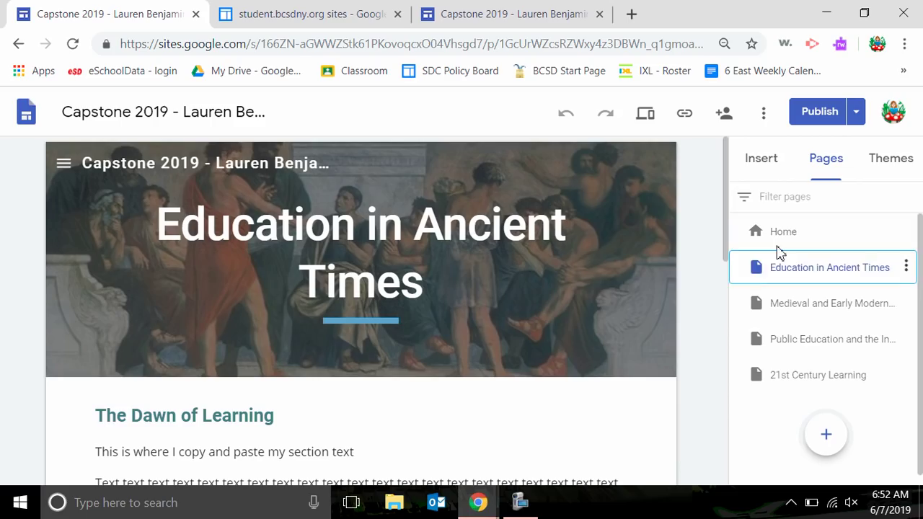
drag(778, 252, 789, 238)
drag(766, 302, 785, 261)
drag(759, 343, 784, 244)
drag(784, 365, 788, 249)
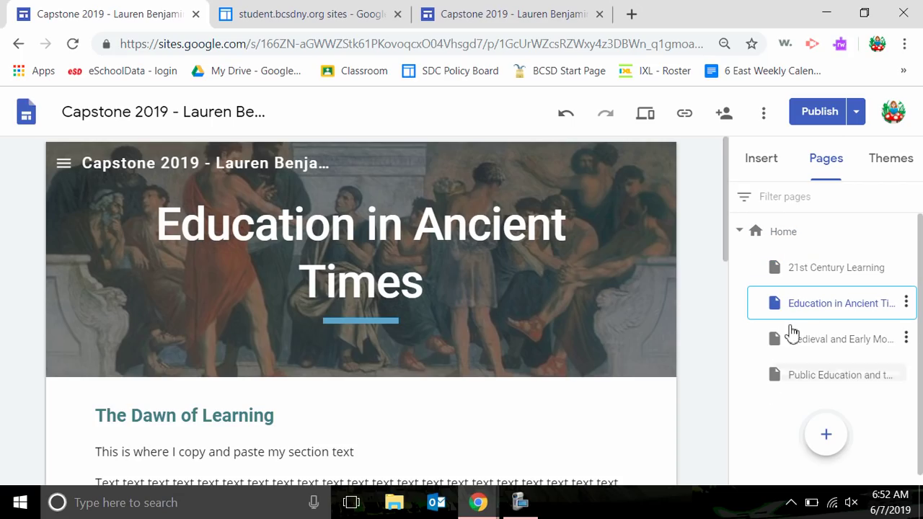
Step: Order the subpages of Home as Education in Ancient Times, Medieval and Early Modern Schools, Public Education and the Industrial Revolution, 21st Century Learning
drag(783, 312, 788, 279)
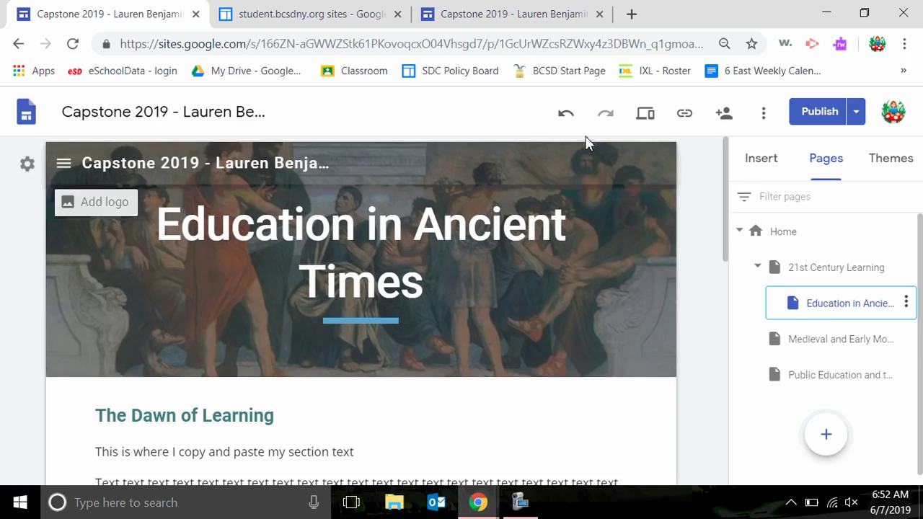
click(565, 119)
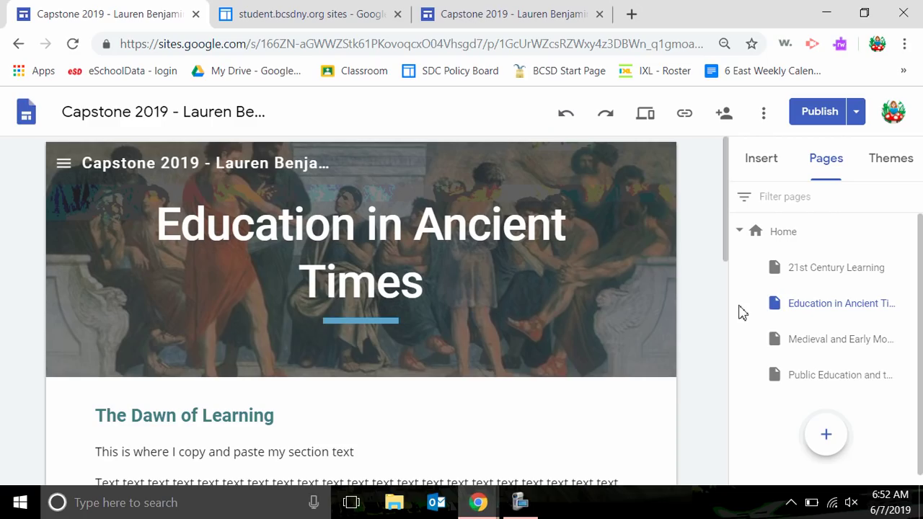
drag(764, 290, 781, 254)
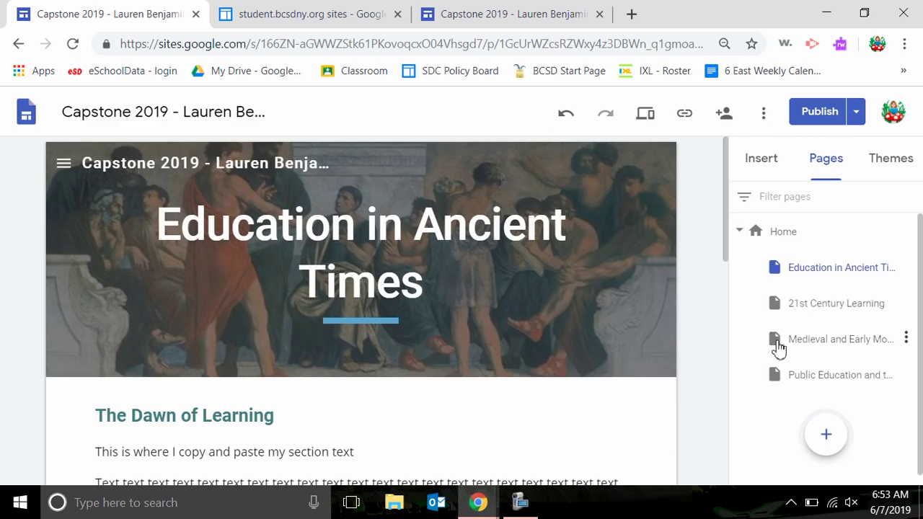
drag(777, 347, 782, 297)
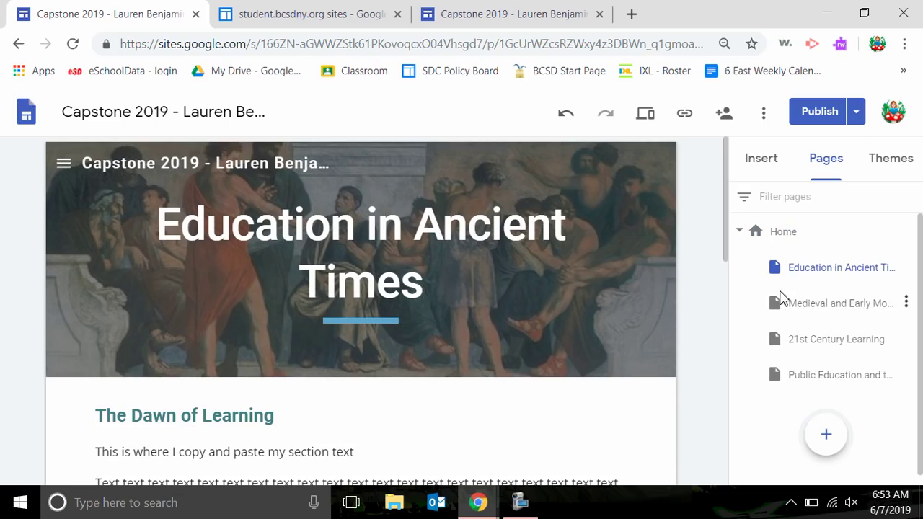
drag(781, 376, 782, 336)
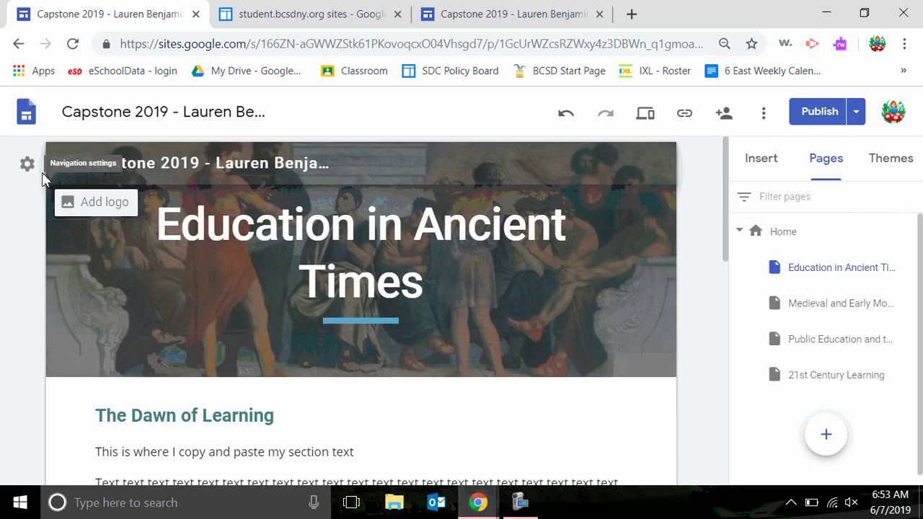
Step: Change the site to Top navigation and check the Home dropdown in the header
click(32, 172)
click(108, 218)
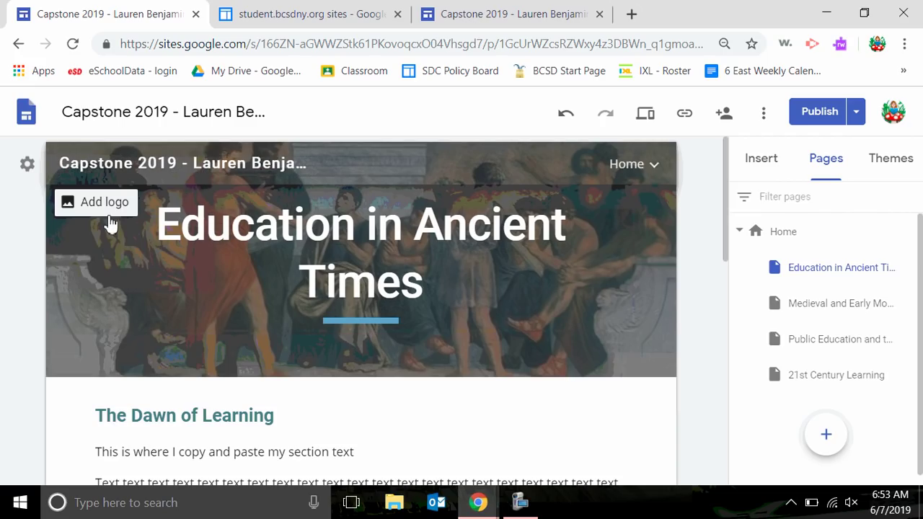
mouse_move(628, 168)
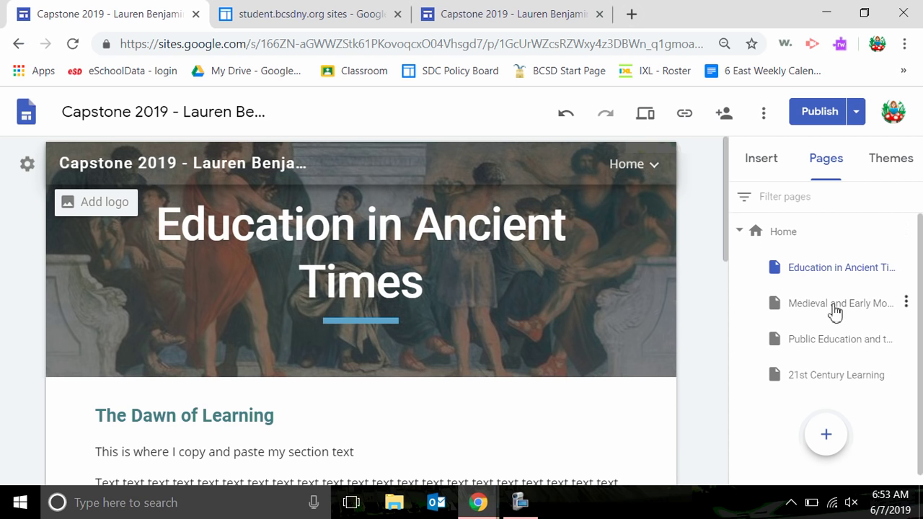
Step: Preview the site at desktop size and view the subpages listed under Home
click(645, 115)
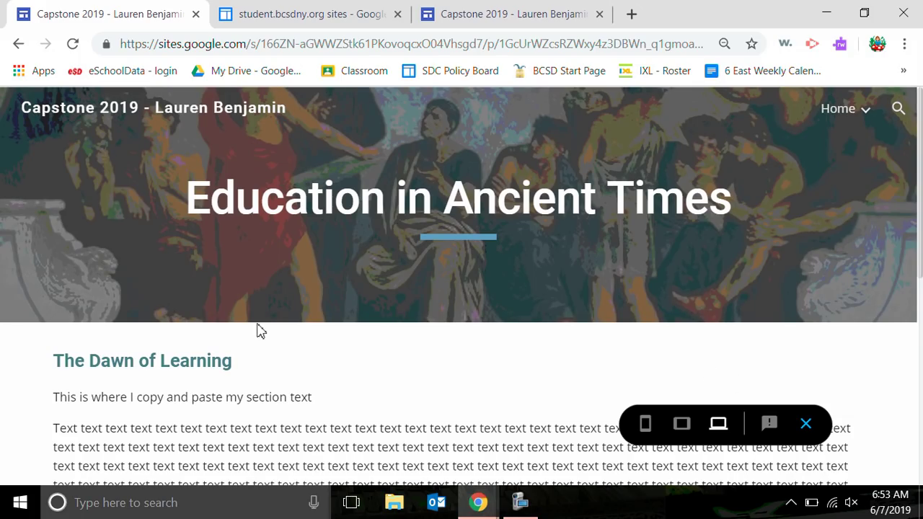
click(861, 118)
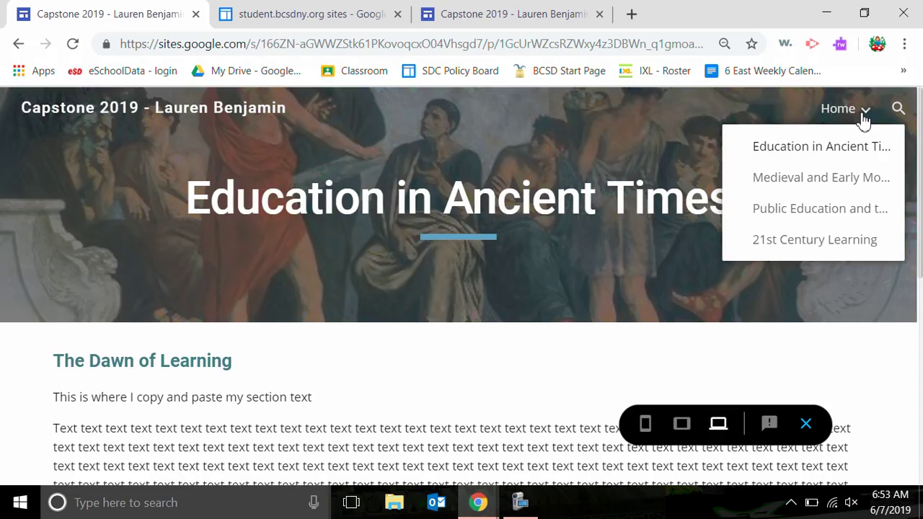
Step: Check the Medieval and Early Modern Schools and 21st Century Learning pages in the preview, and return to editing
click(836, 179)
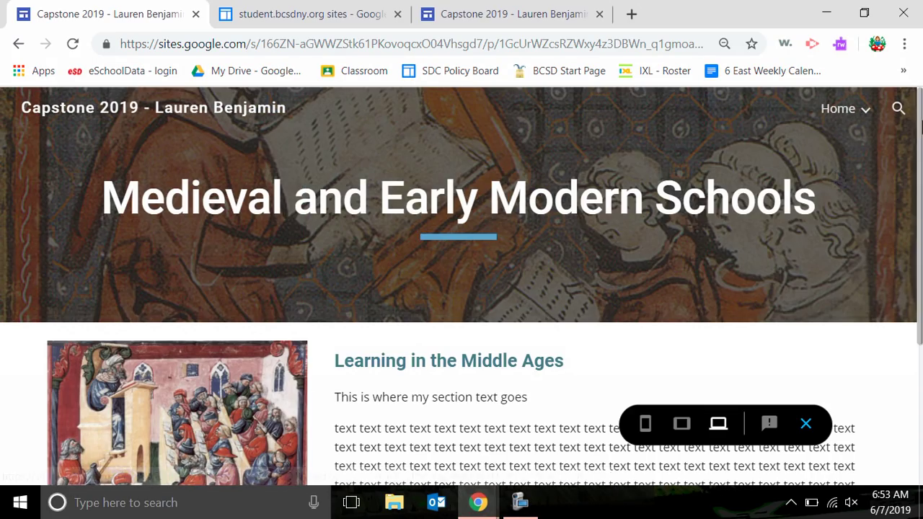
click(862, 118)
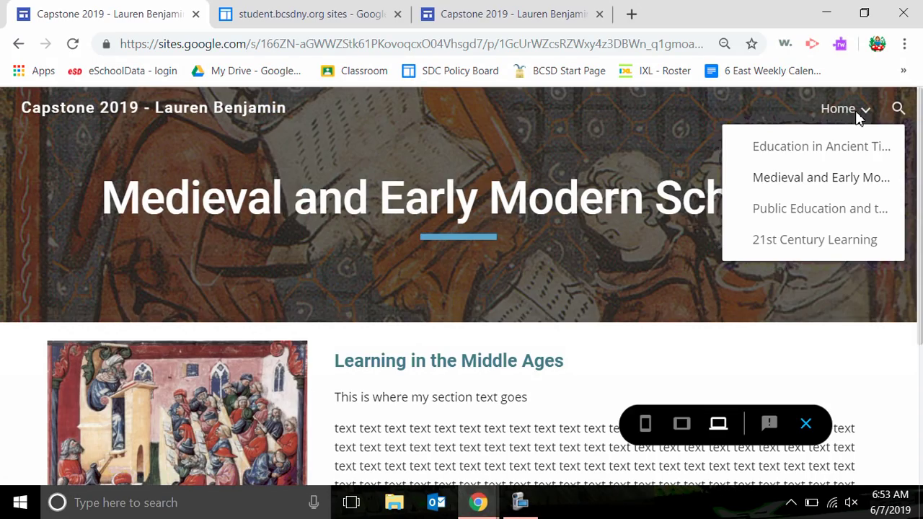
click(802, 242)
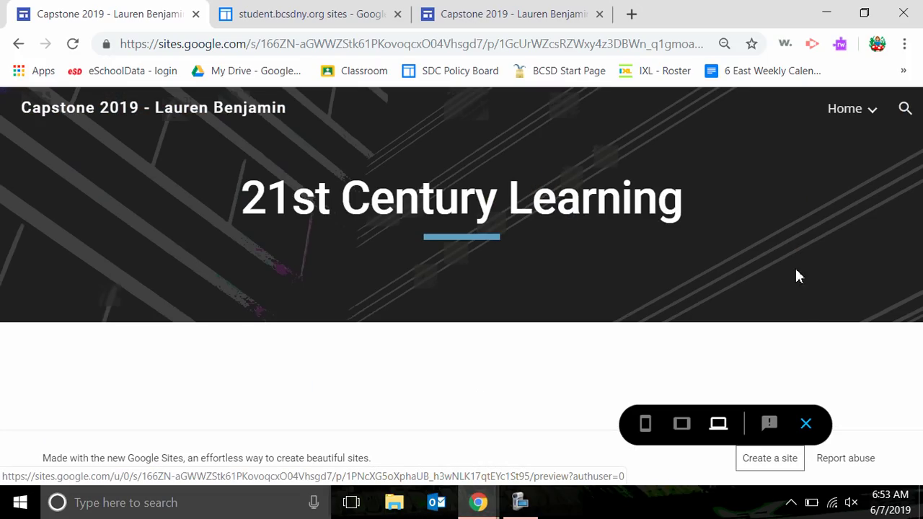
click(807, 425)
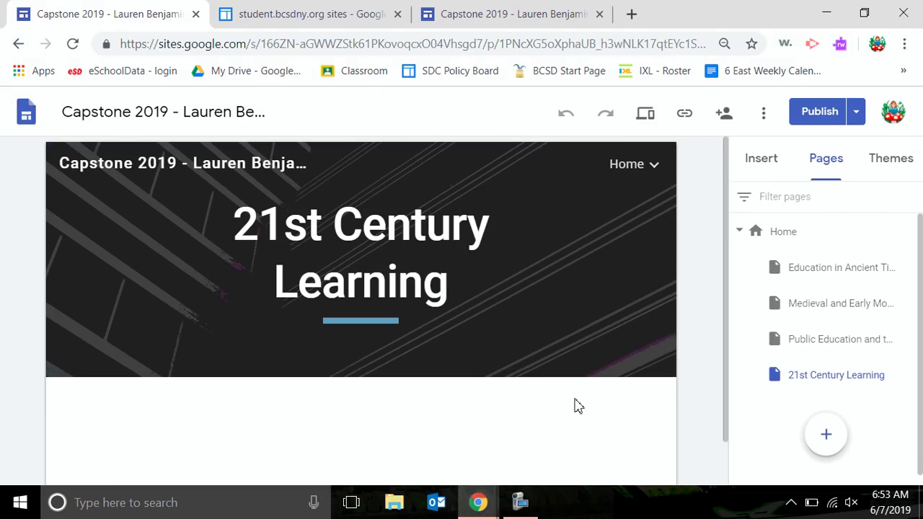
Step: Review the site's sharing settings and its publishing options without changing them
click(723, 116)
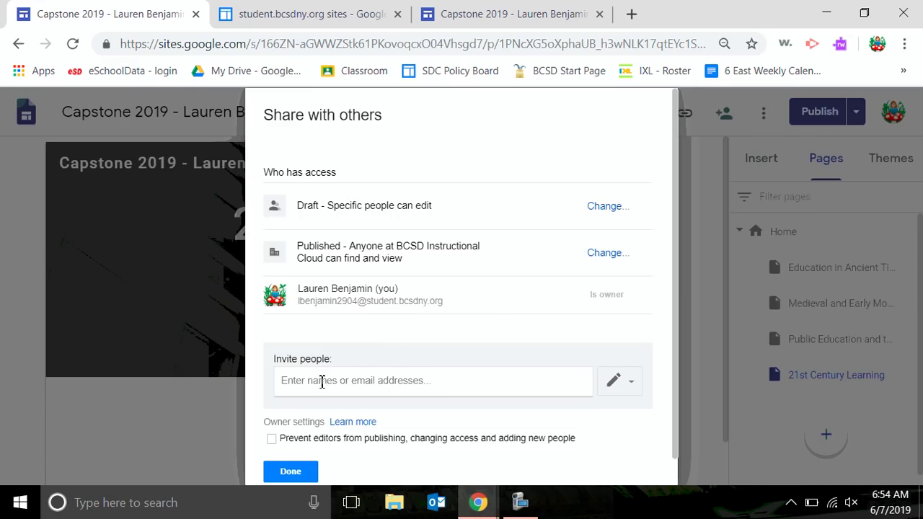
click(291, 472)
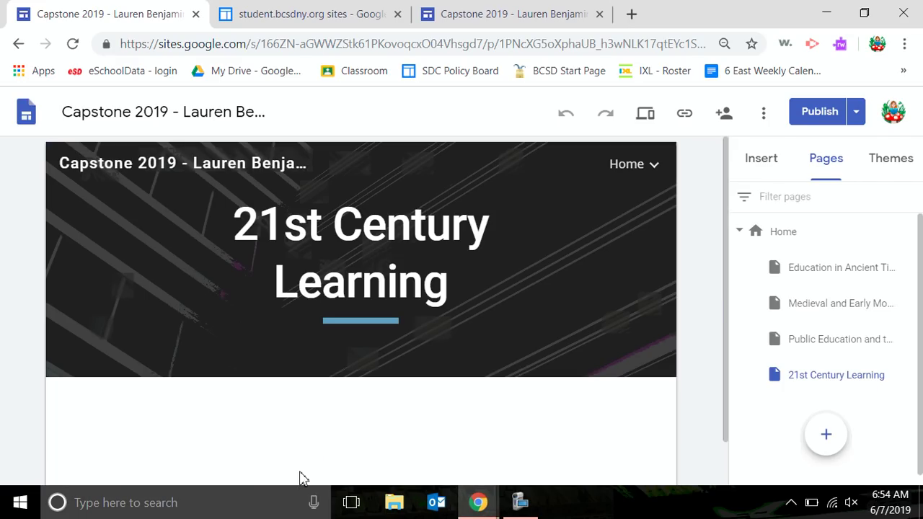
click(856, 114)
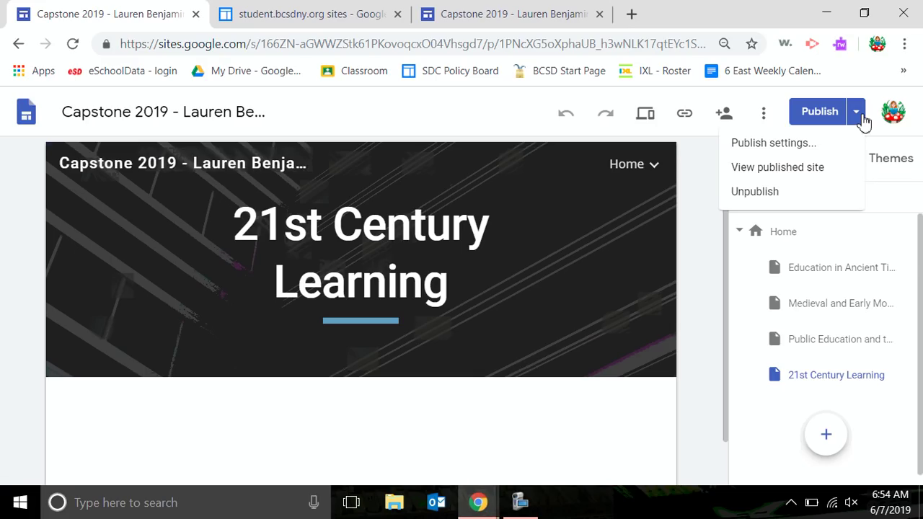
click(826, 121)
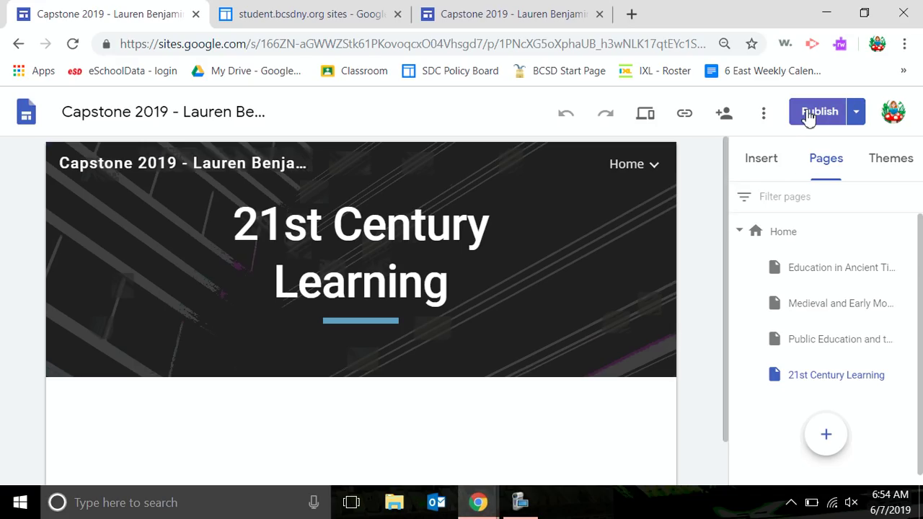
drag(725, 200, 738, 154)
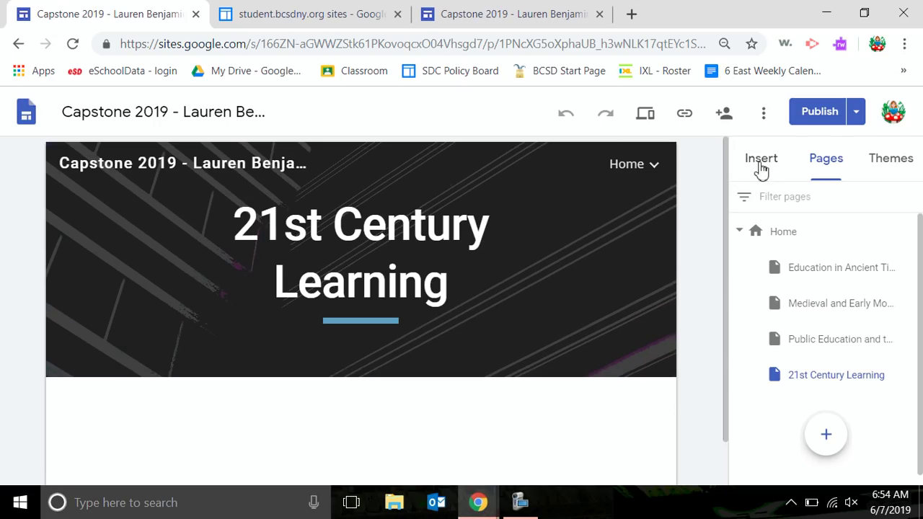
Step: Open the Home page and apply the Diplomat theme to the site
click(783, 232)
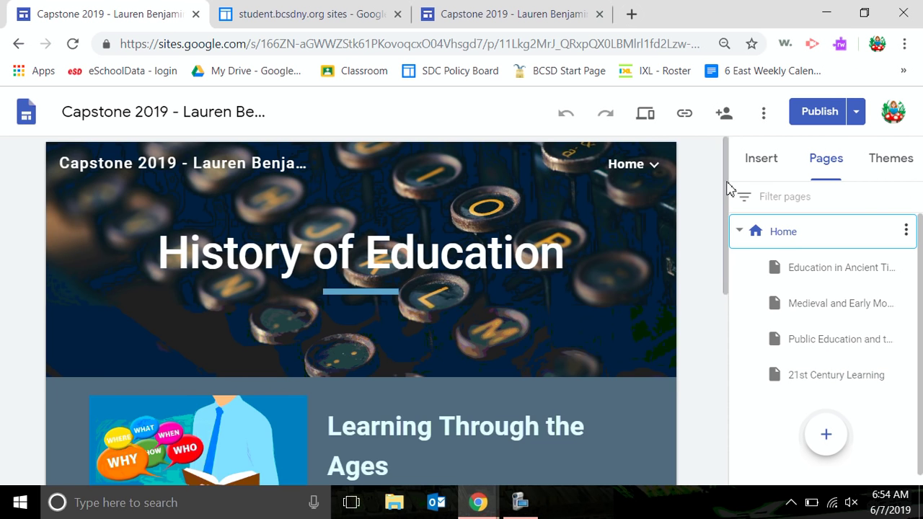
mouse_move(727, 189)
mouse_down()
mouse_move(719, 291)
mouse_move(721, 181)
mouse_up()
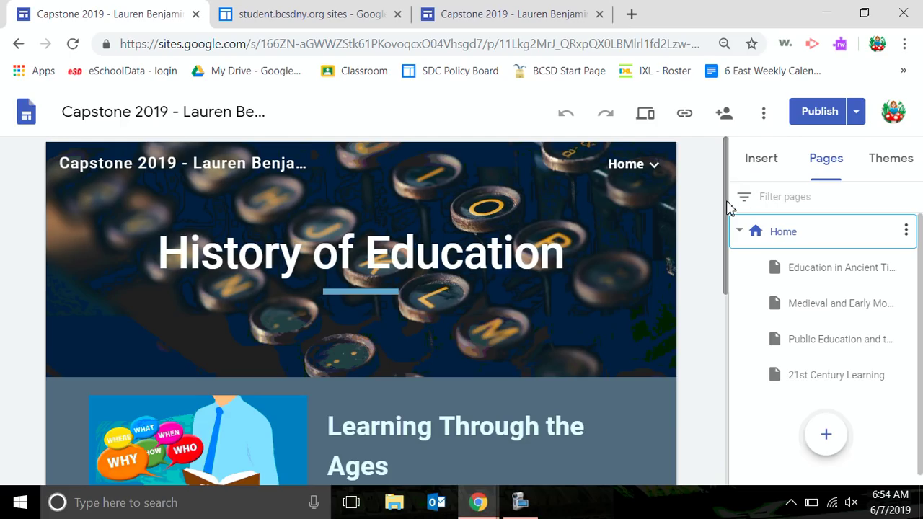
click(891, 163)
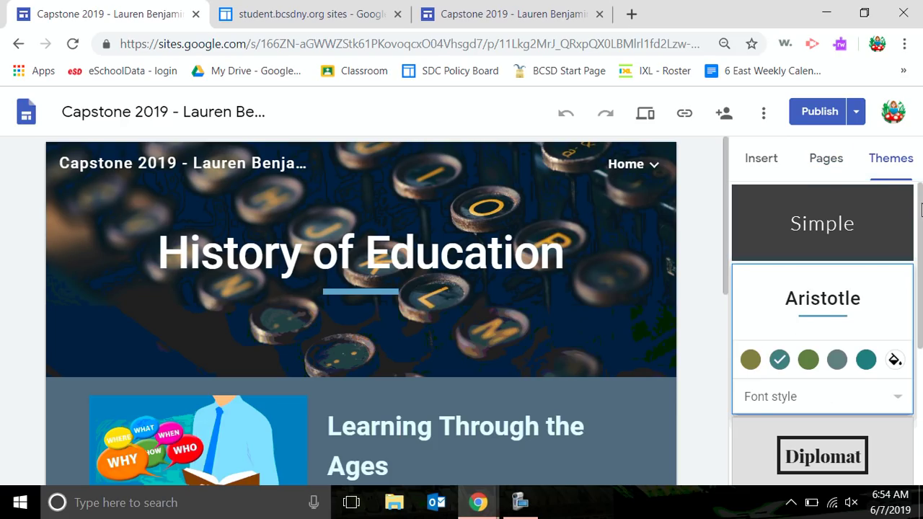
scroll(921, 226, down, 1)
scroll(922, 226, down, 3)
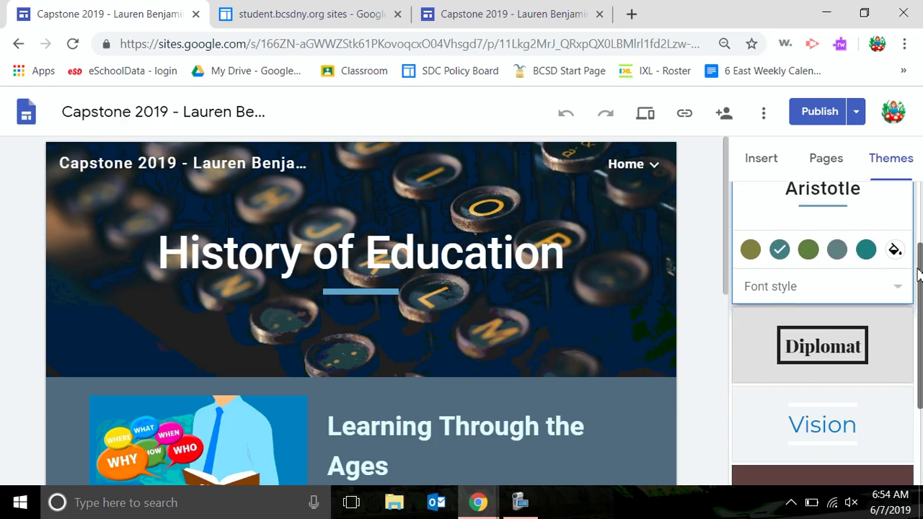
click(834, 312)
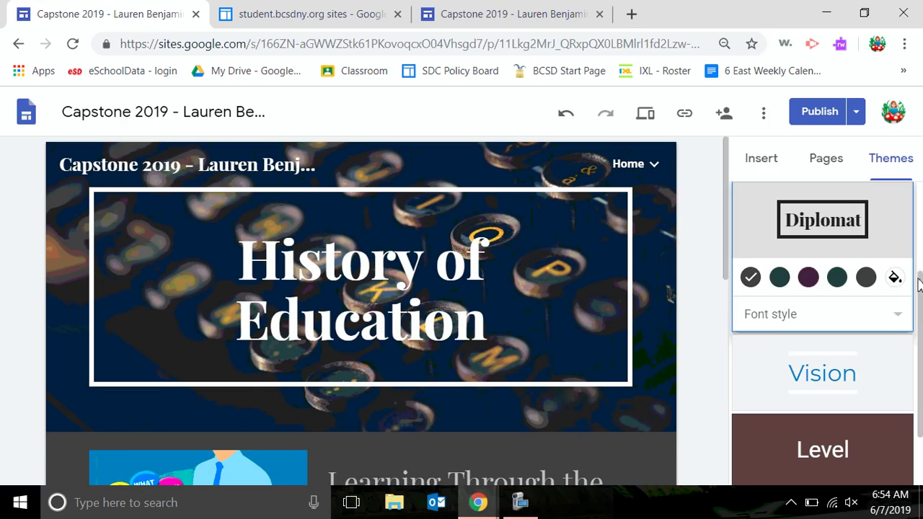
Step: Try the Vision theme on the site and compare its red and purple accent colors
scroll(918, 310, down, 1)
click(855, 324)
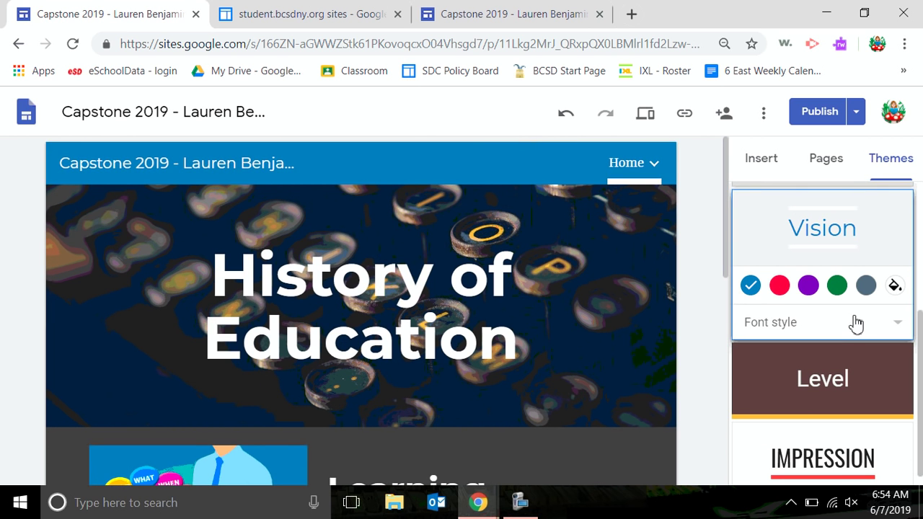
scroll(726, 273, down, 1)
drag(727, 272, 722, 303)
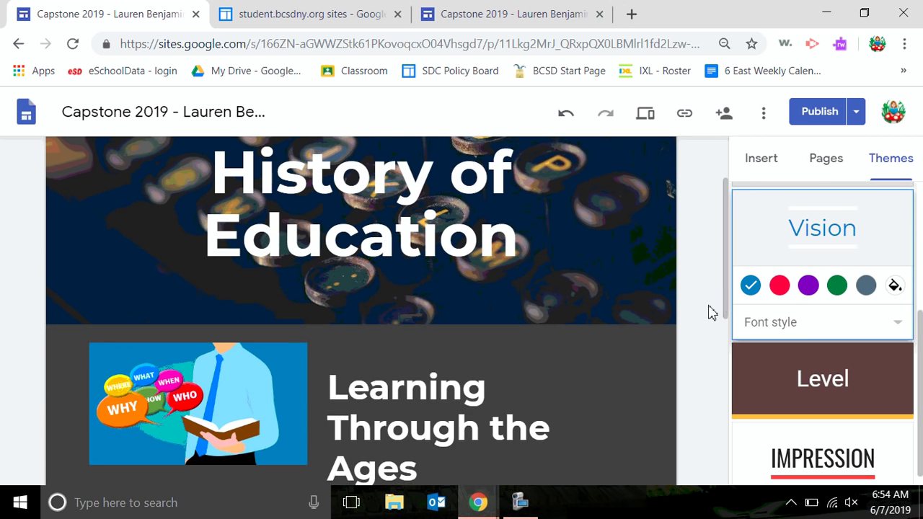
click(780, 285)
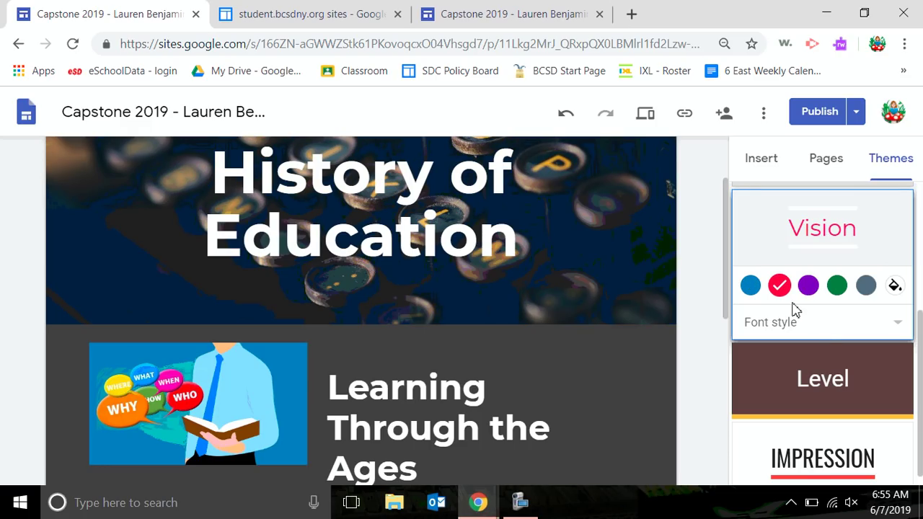
click(811, 286)
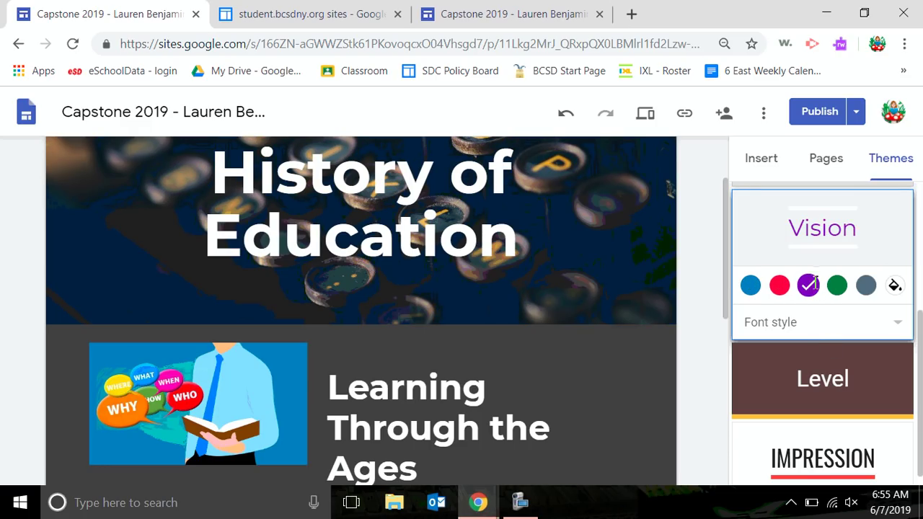
Step: Apply the Level theme with the teal accent color and check it on the Home page
click(788, 376)
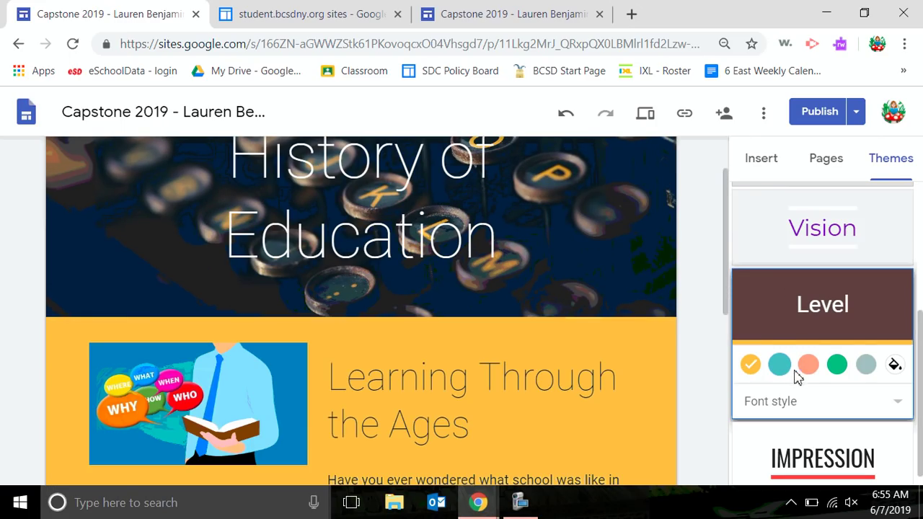
click(780, 366)
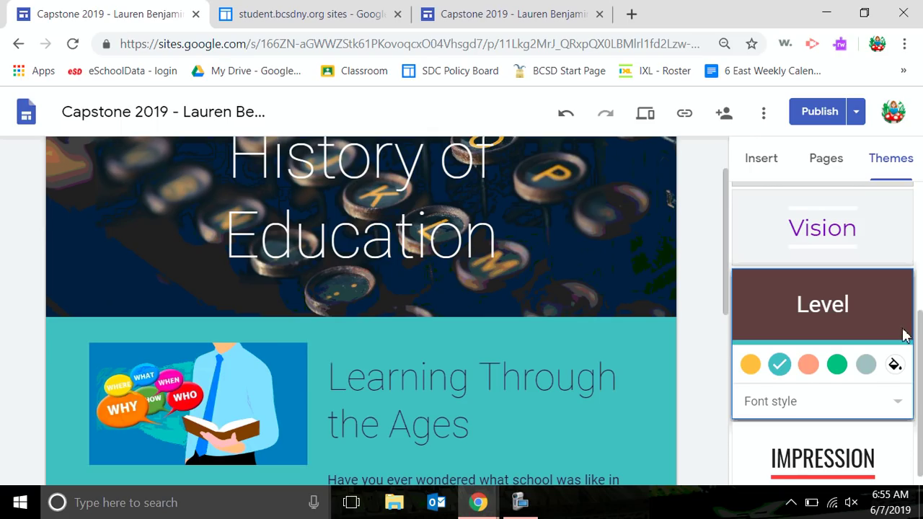
scroll(921, 377, down, 1)
drag(915, 432, 918, 281)
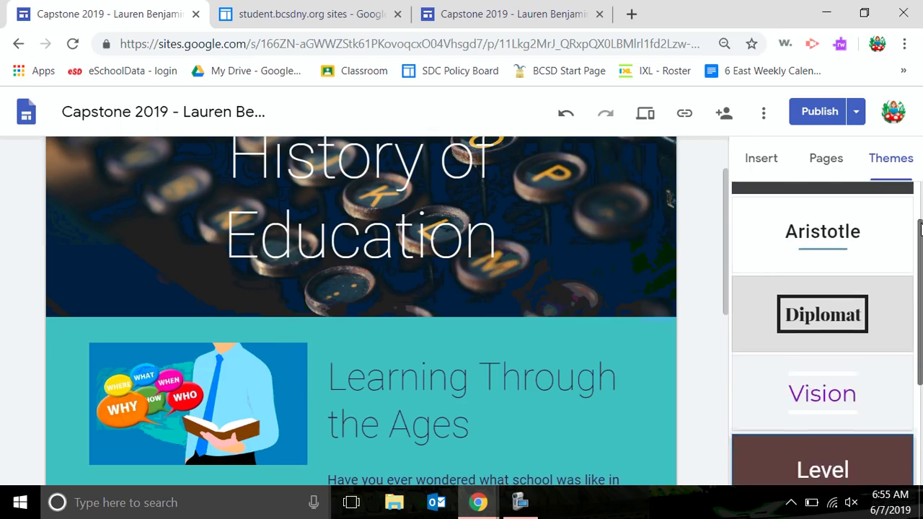
drag(920, 210, 919, 180)
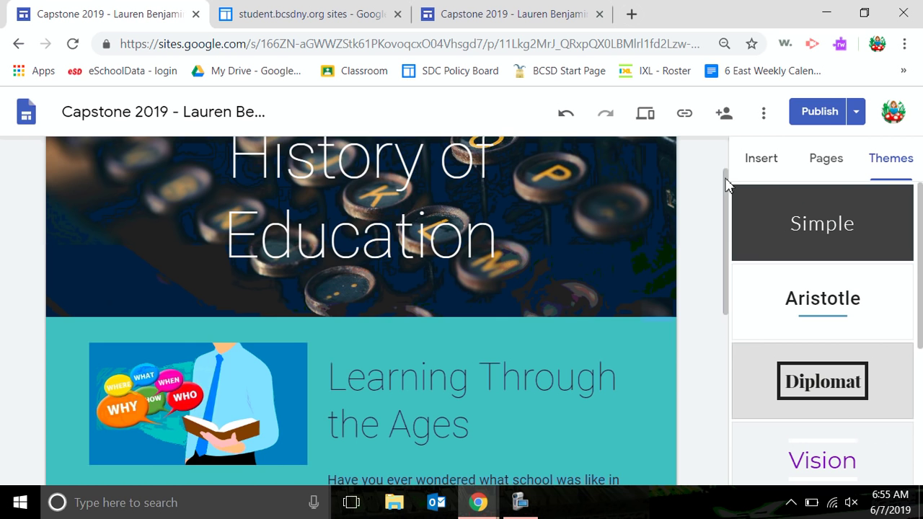
drag(723, 181, 725, 136)
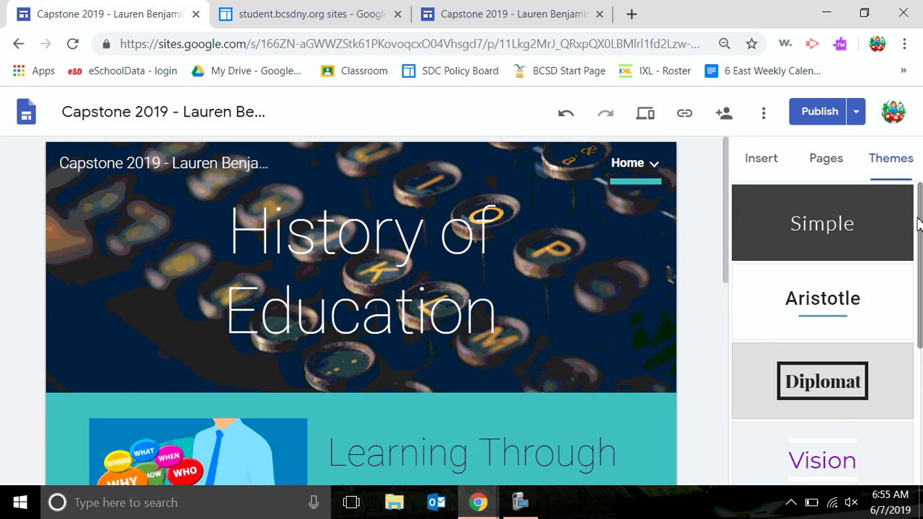
click(766, 167)
click(833, 169)
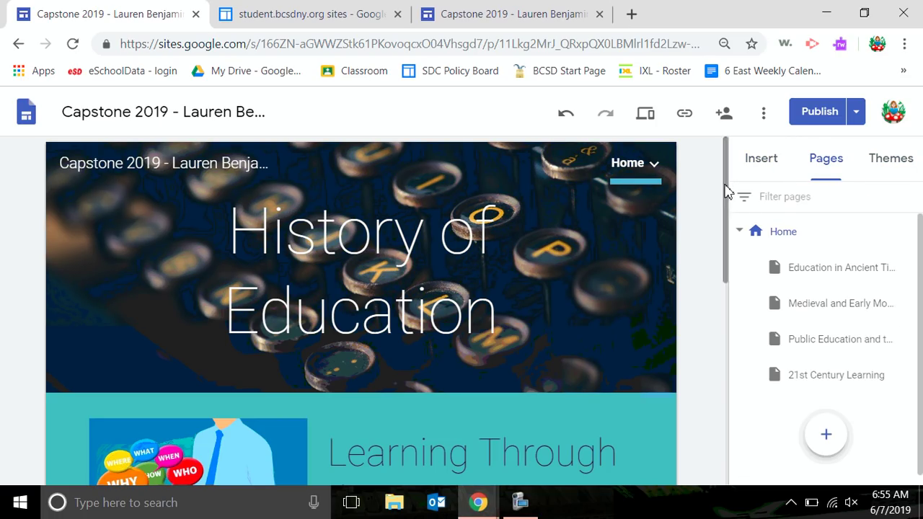
click(525, 501)
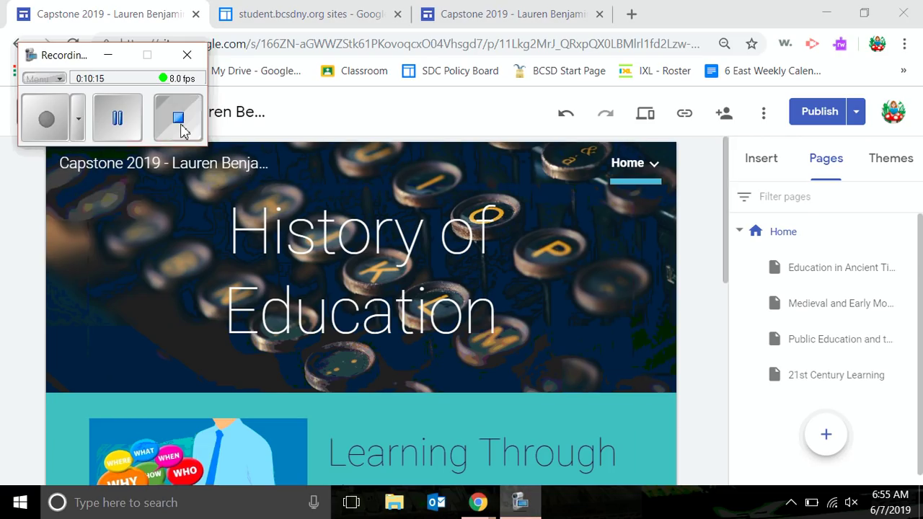